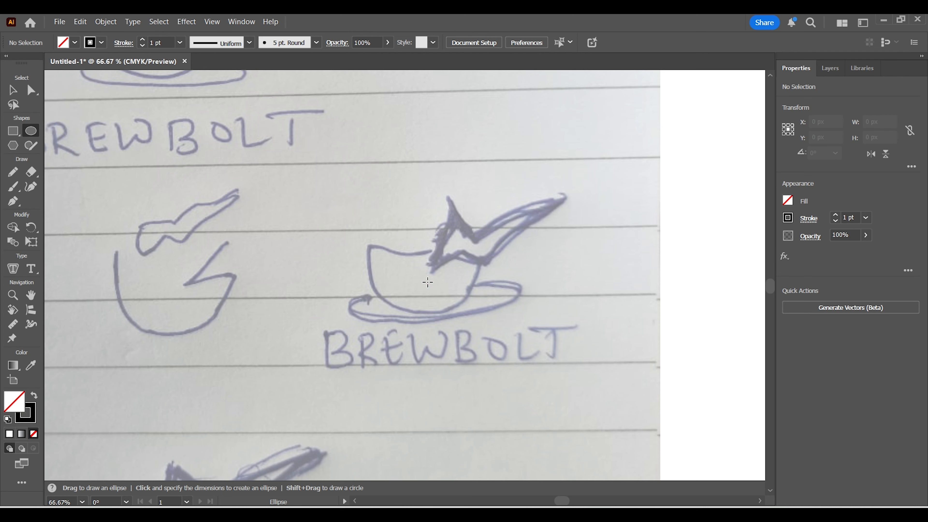
Draw a circle about 178 px in diameter over the sketched cup bowl and set its stroke to 5 pt
left_click_drag(428, 282, 425, 257)
left_click(13, 90)
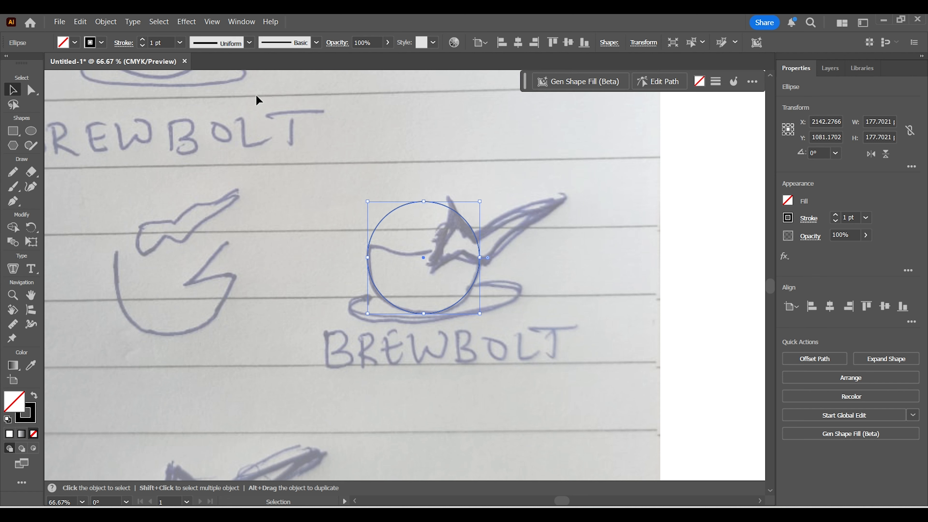
left_click(145, 41)
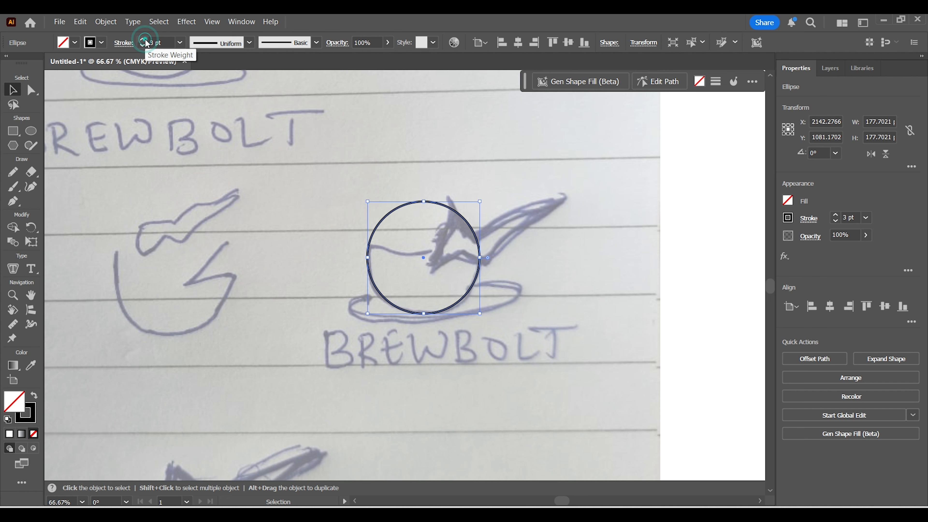
left_click(143, 40)
left_click(144, 40)
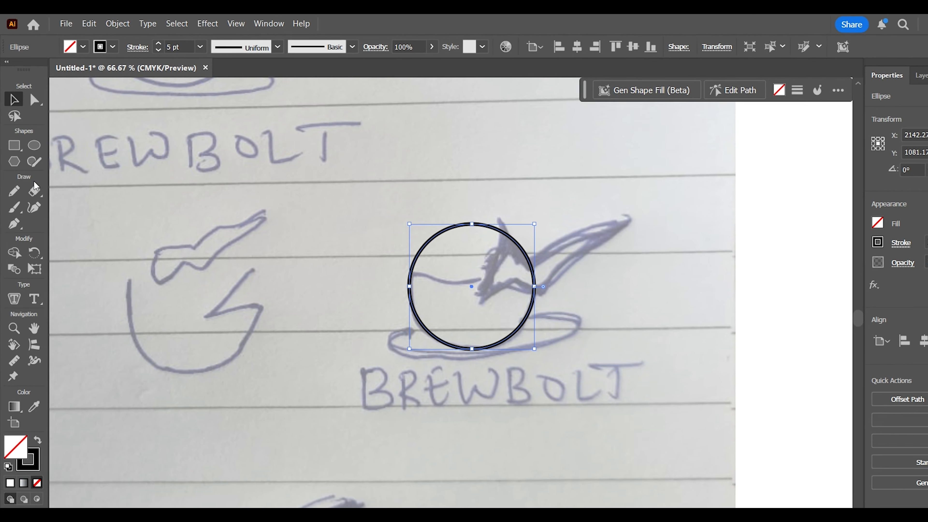
Cut the circle with the Scissors tool at its left and right anchor points and delete the upper half
left_click(35, 190)
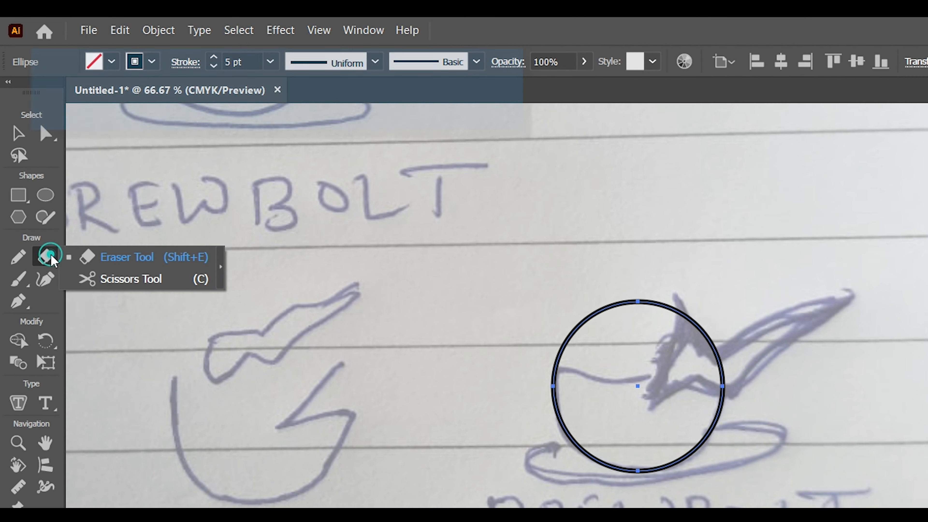
left_click(109, 279)
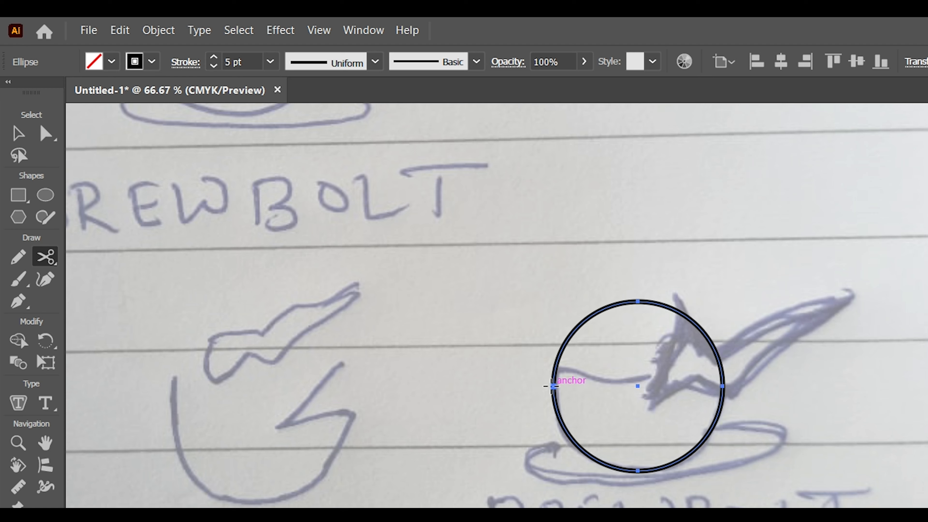
left_click(553, 386)
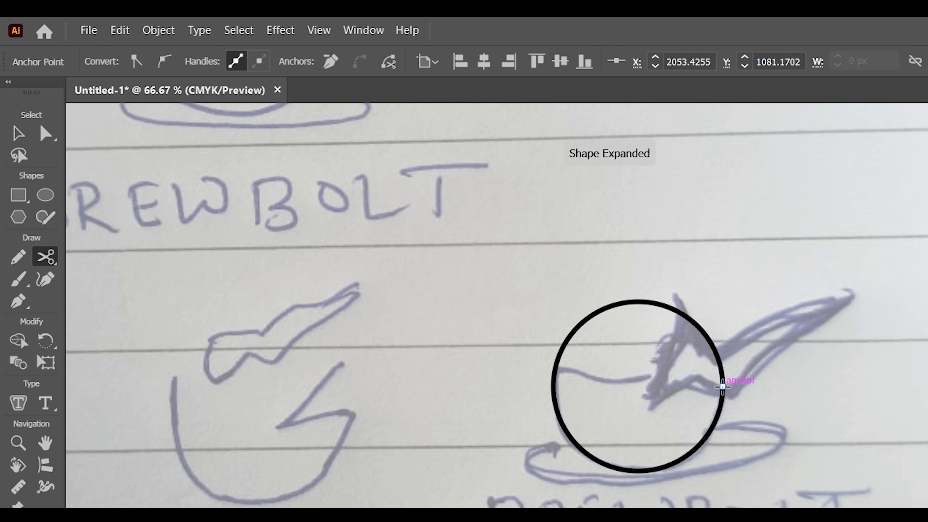
left_click(723, 386)
left_click(18, 133)
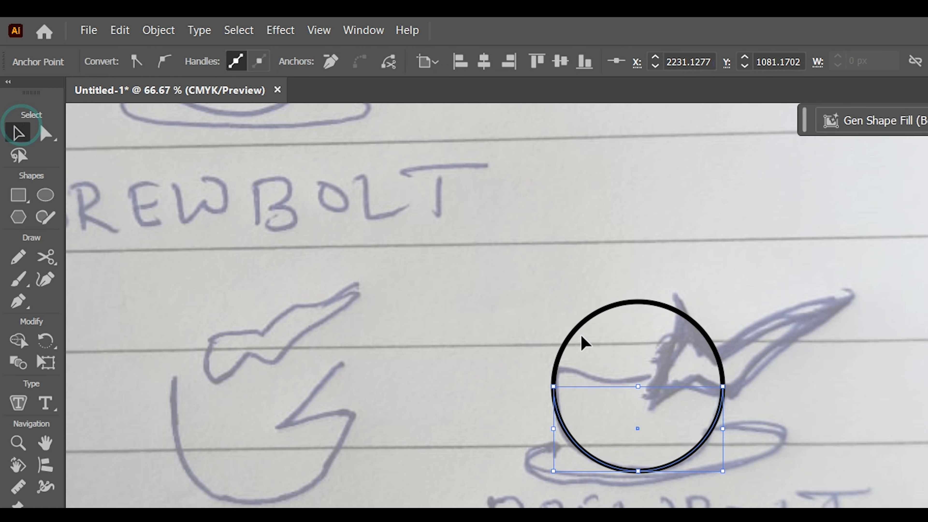
left_click(583, 325)
key("Delete")
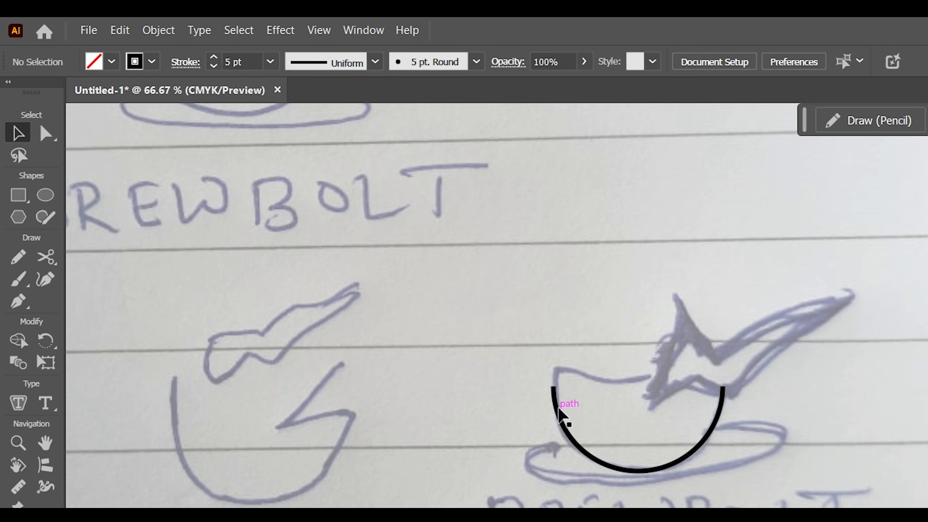
left_click(559, 410)
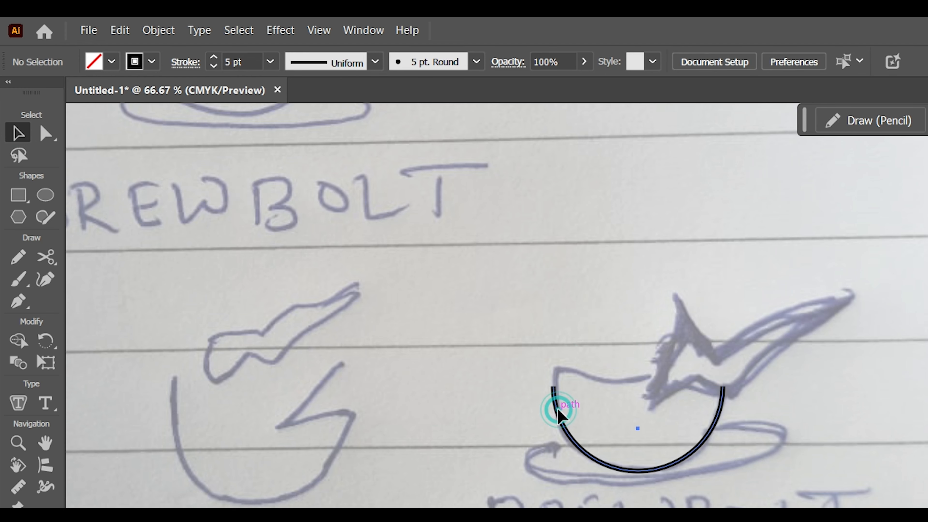
left_click(539, 308)
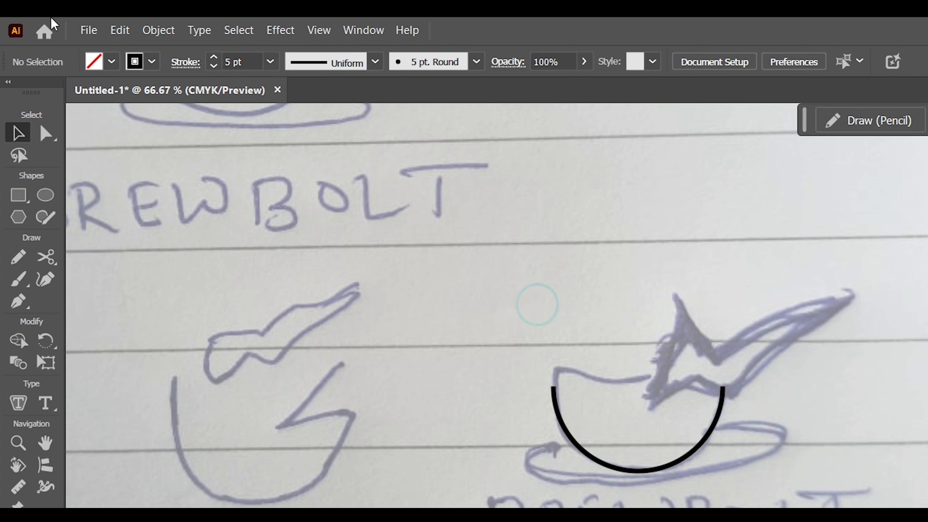
Trace the cup's wavy rim with the Pencil tool from the half-circle's left end to the lightning bolt
left_click(18, 442)
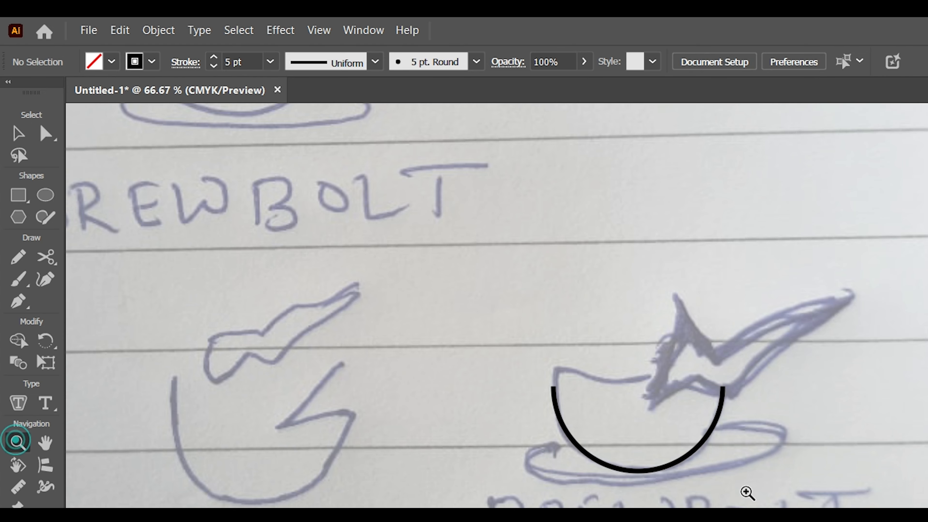
left_click(801, 466)
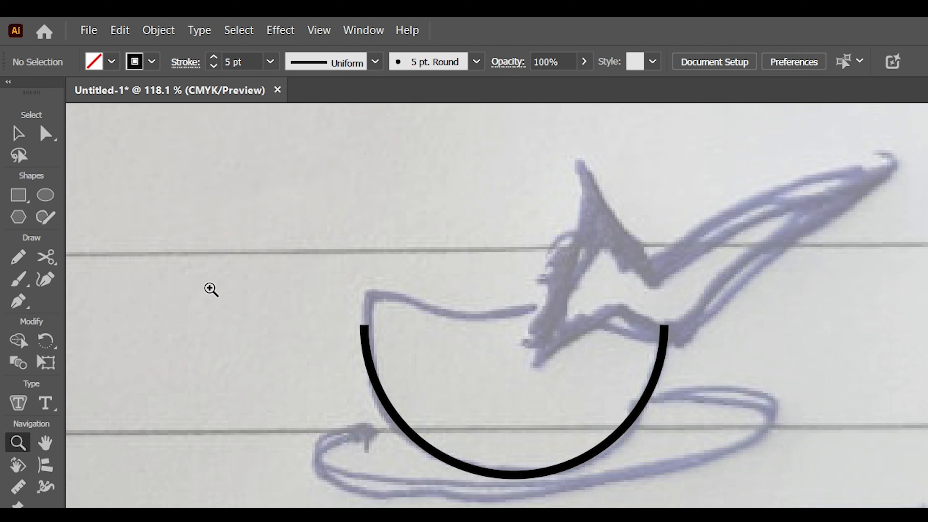
left_click(17, 133)
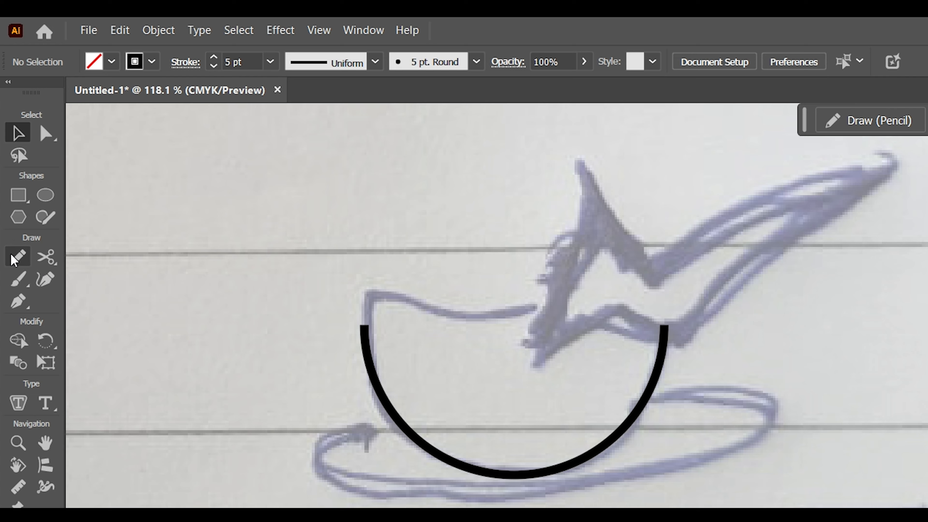
left_click(17, 258)
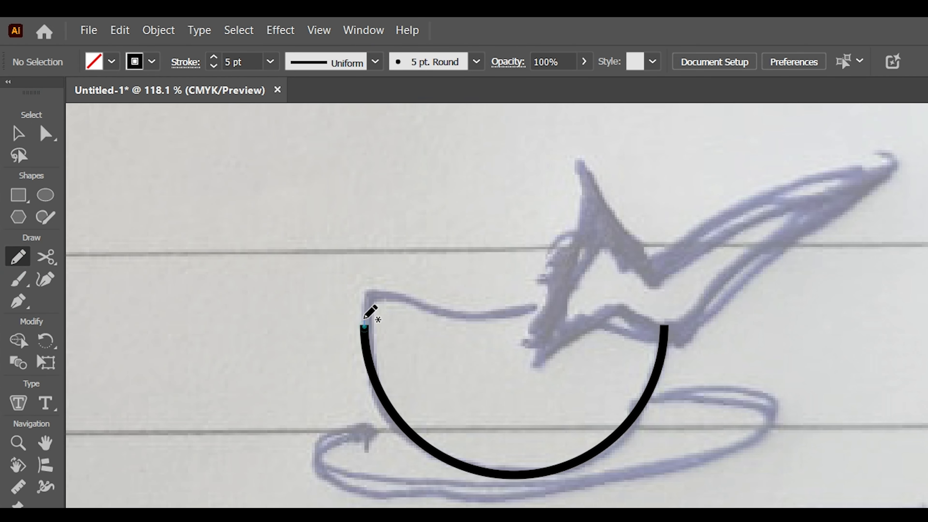
left_click_drag(364, 318, 373, 292)
left_click_drag(543, 306, 543, 305)
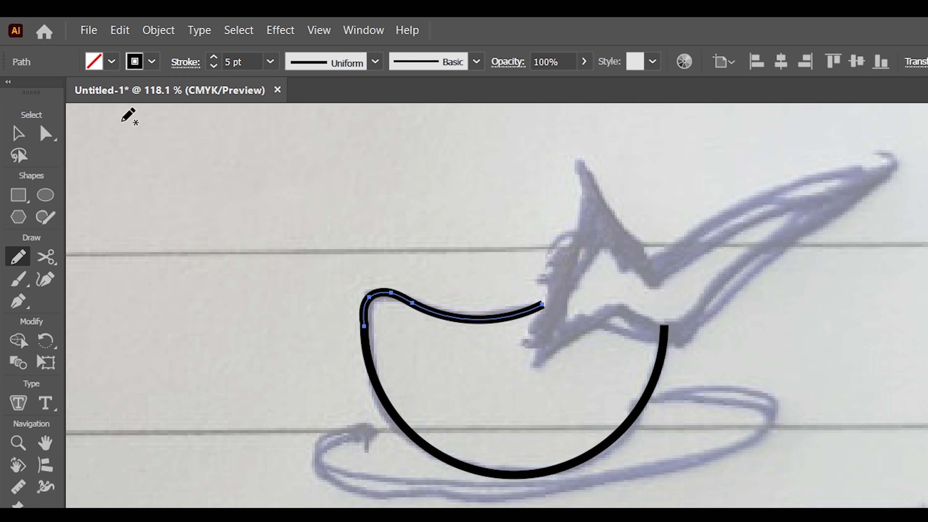
Join the rim path and the half-circle into one path at the cup's left edge
left_click(17, 134)
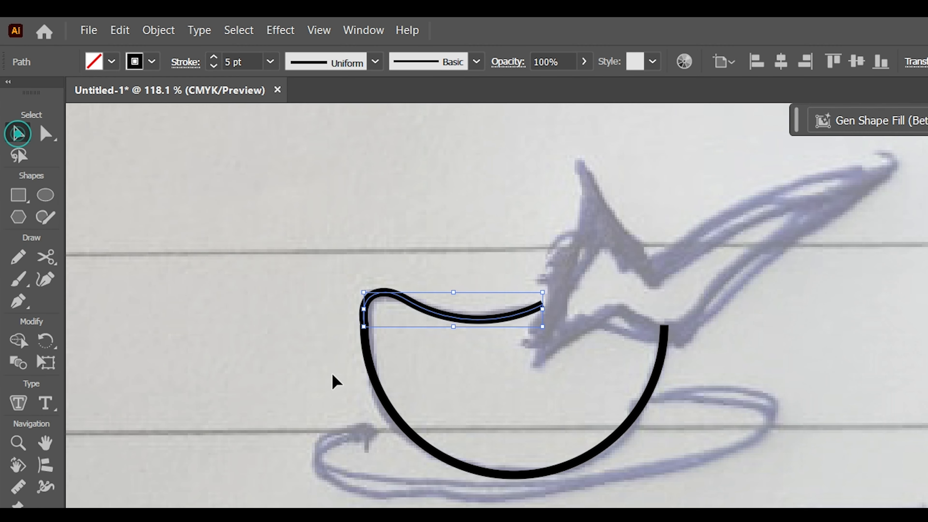
left_click(375, 374)
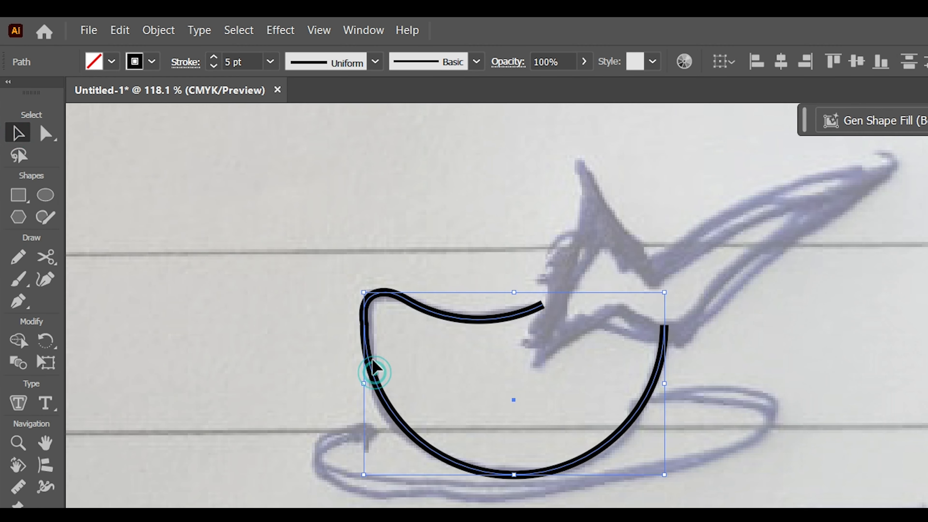
right_click(388, 297)
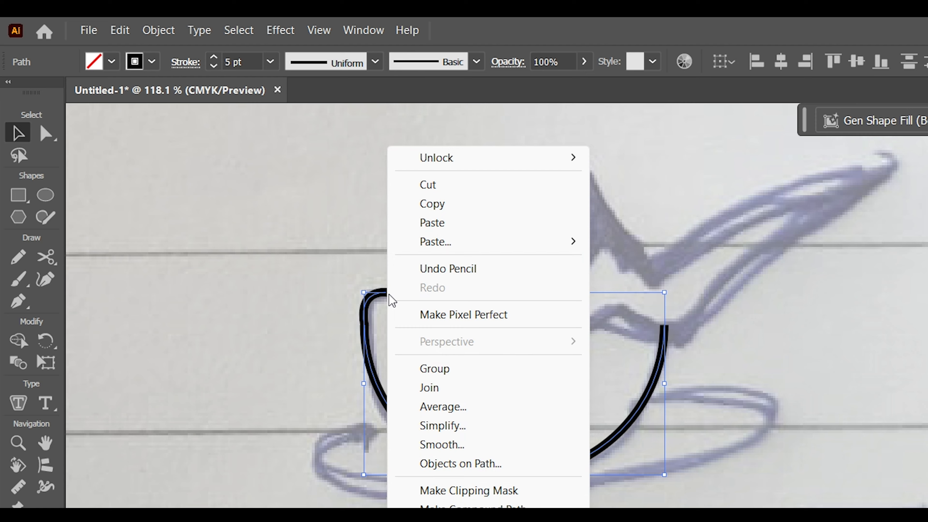
left_click(447, 389)
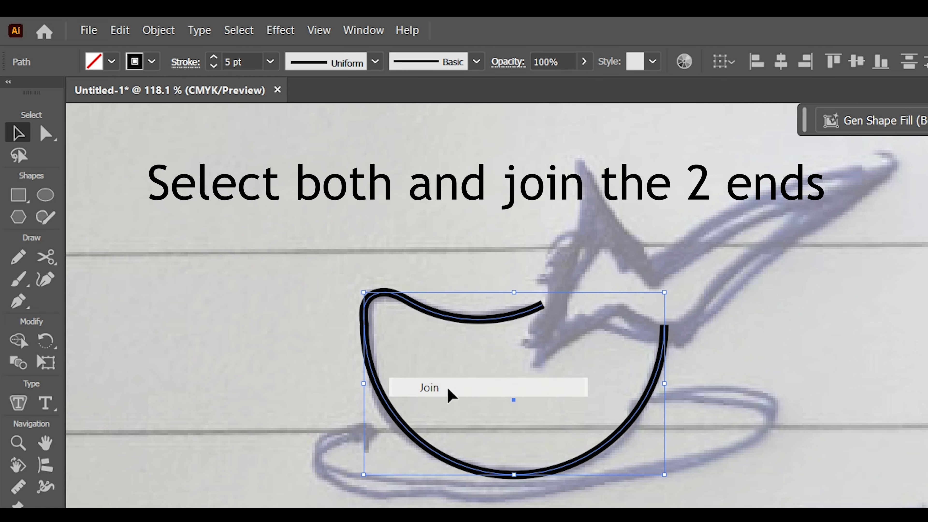
left_click(265, 242)
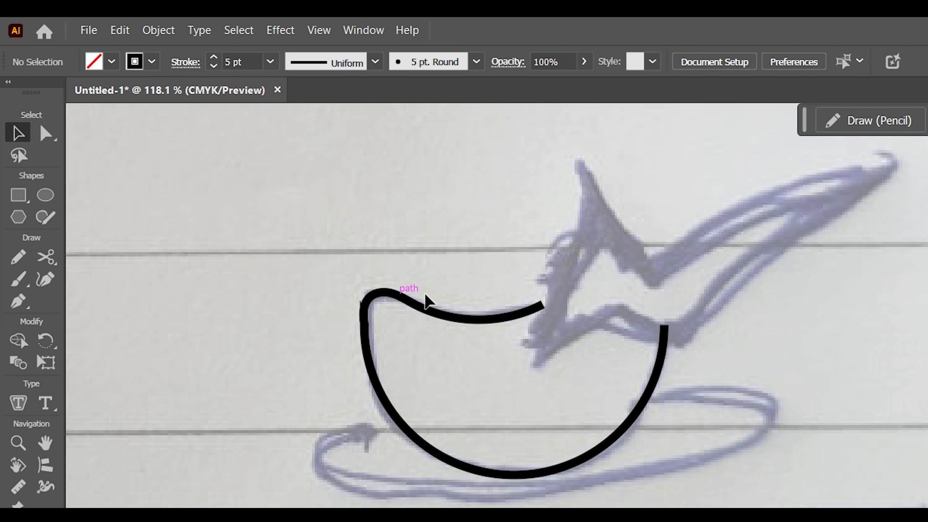
left_click(499, 317)
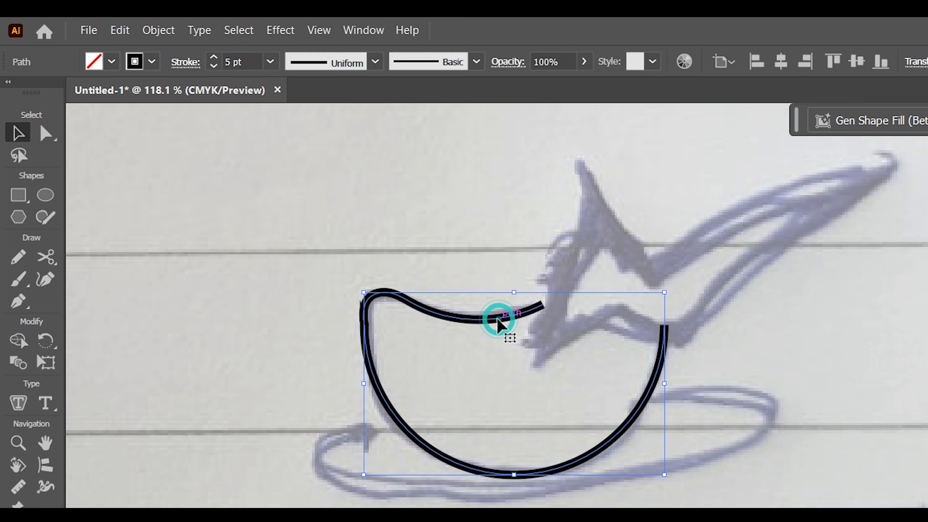
left_click(298, 339)
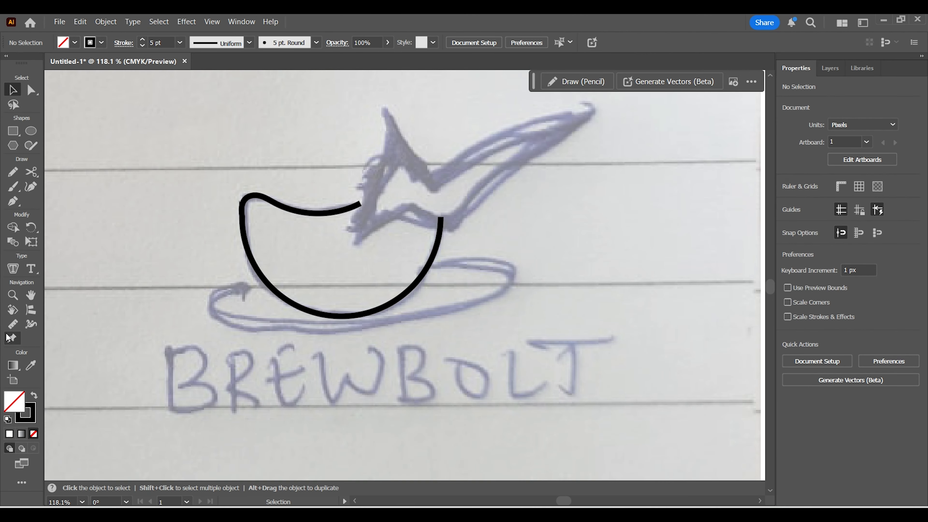
Adjust the lower handle of the redundant anchor at the cup's left joint, and remove that anchor from the path
left_click(11, 299)
left_click(281, 230)
left_click(281, 229)
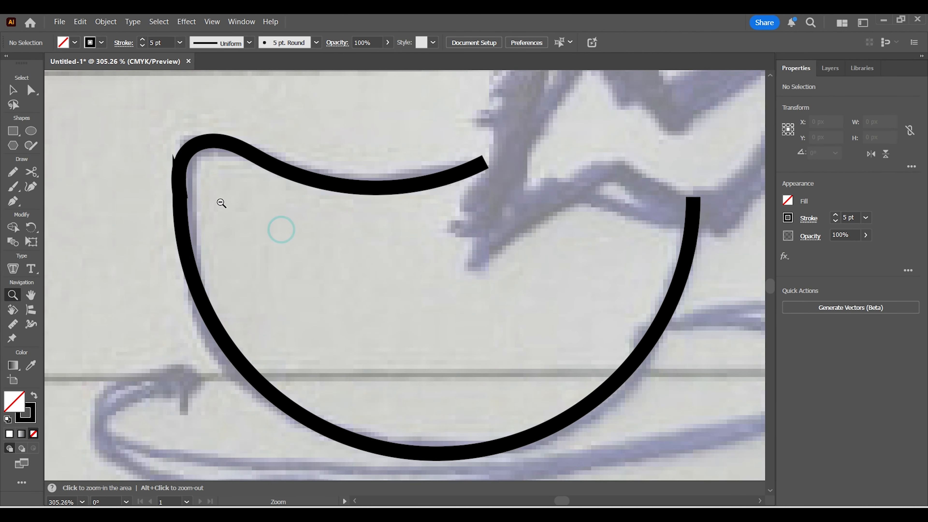
left_click(214, 181)
left_click(11, 94)
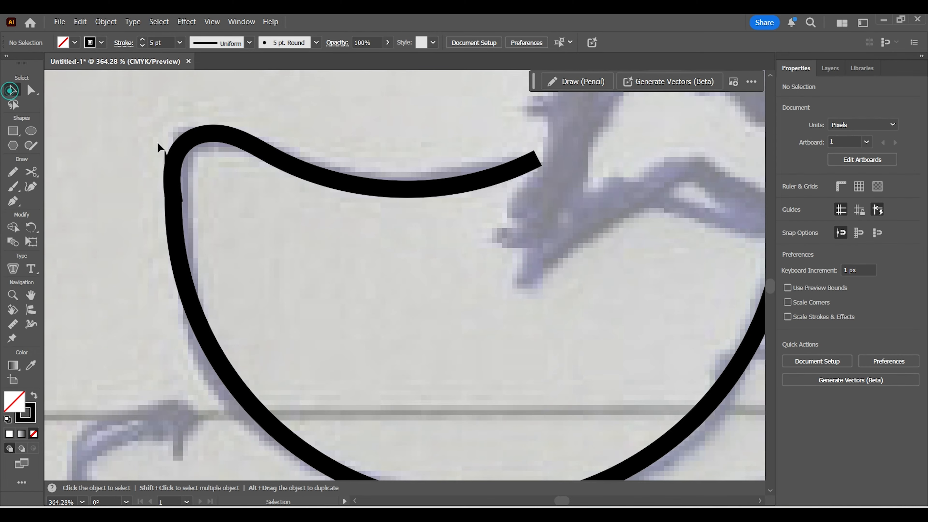
left_click(172, 160)
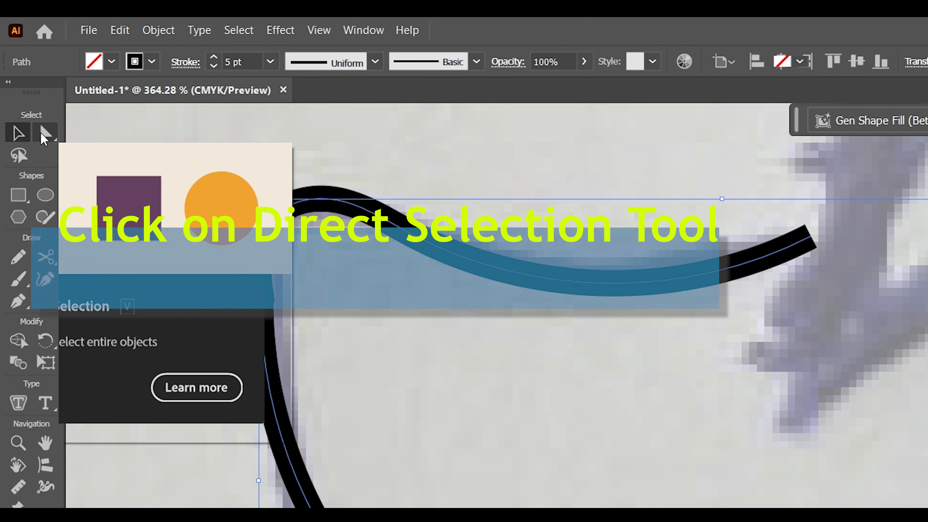
left_click(31, 90)
left_click(108, 136)
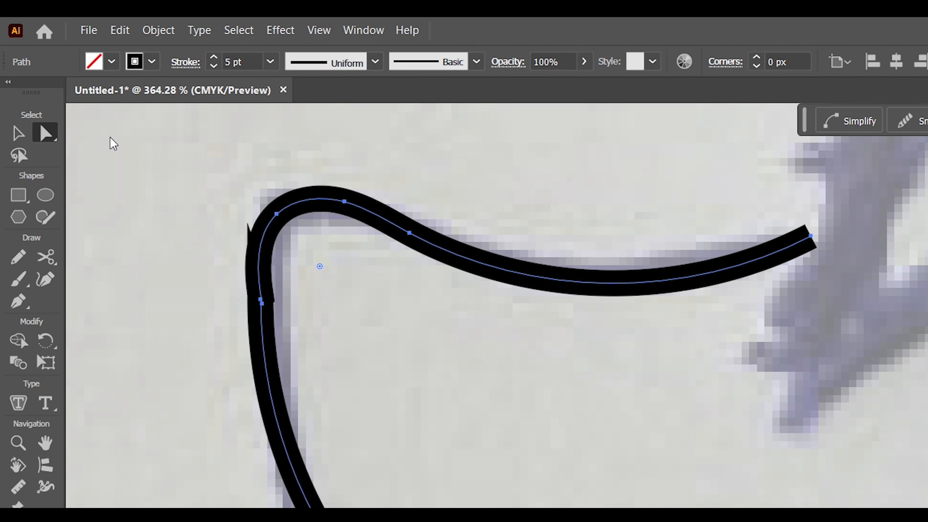
left_click(261, 299)
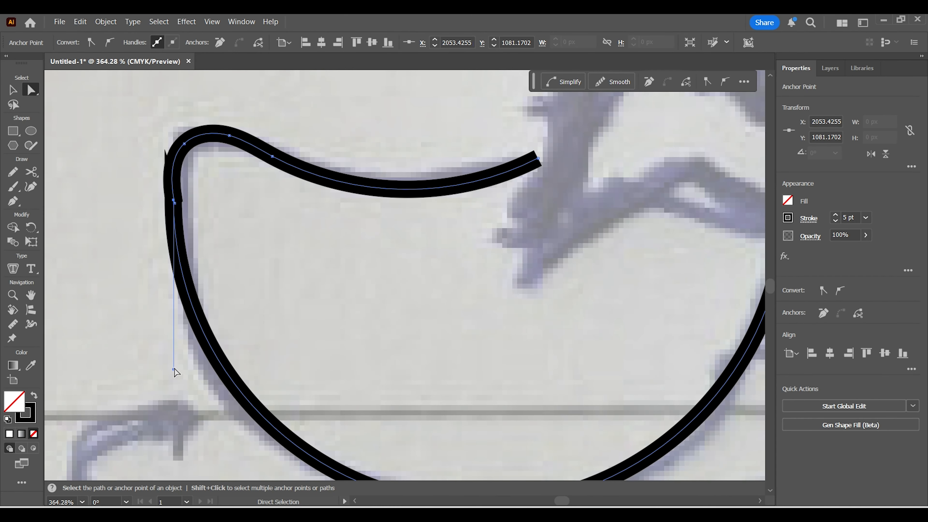
left_click_drag(174, 368, 165, 337)
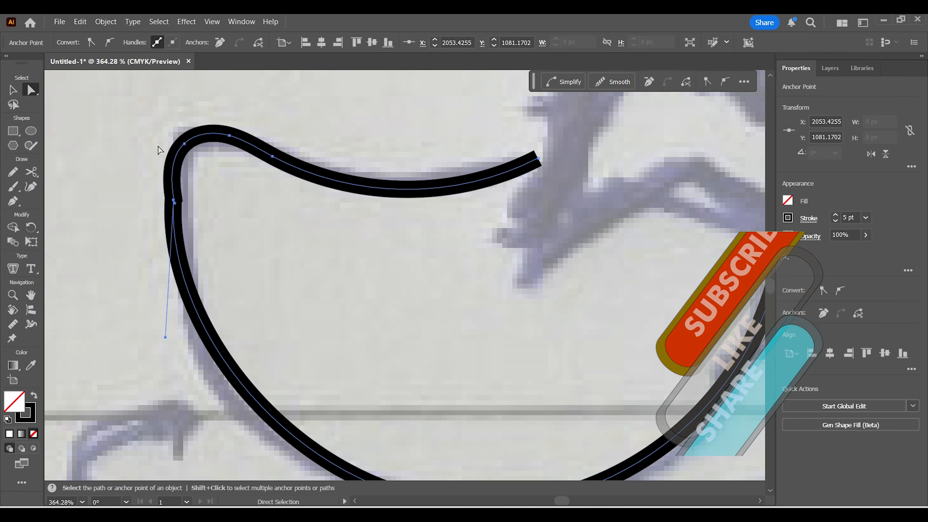
left_click(173, 201)
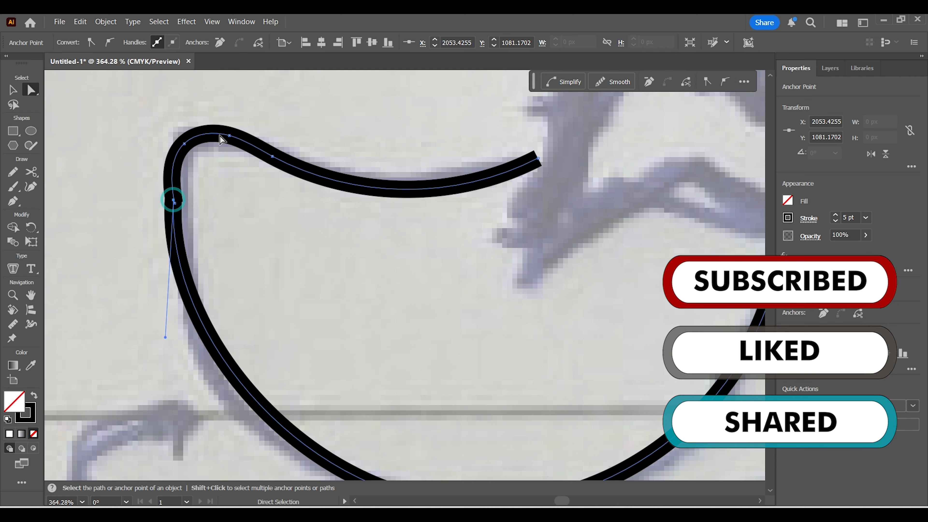
left_click(220, 43)
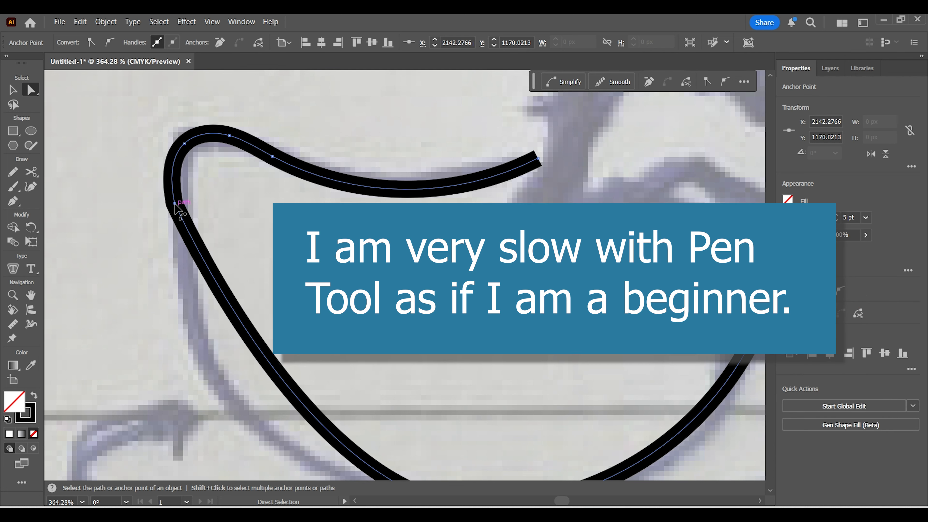
Adjust the handles of the left joint anchor and the bottom anchor so the bowl's lower-left curve follows the sketch
left_click(175, 202)
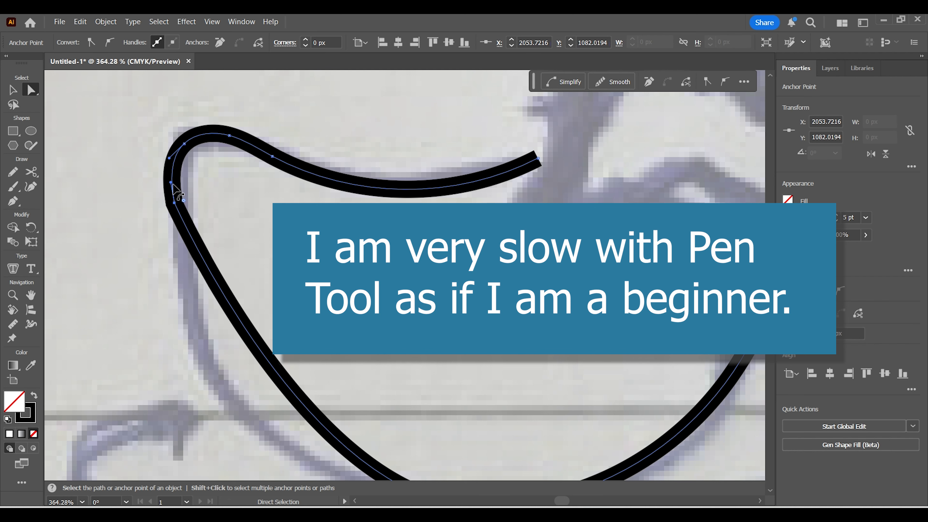
left_click_drag(172, 188, 173, 184)
left_click_drag(321, 316, 294, 232)
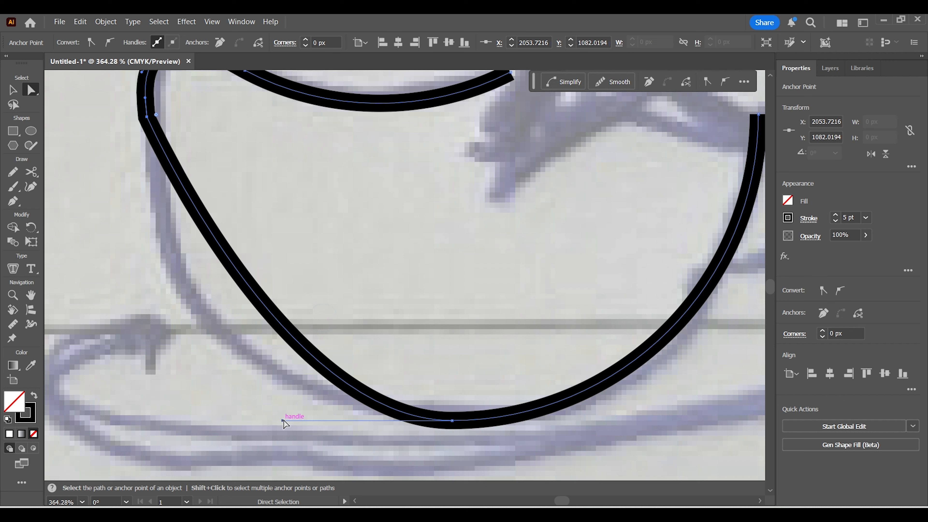
left_click_drag(282, 420, 133, 422)
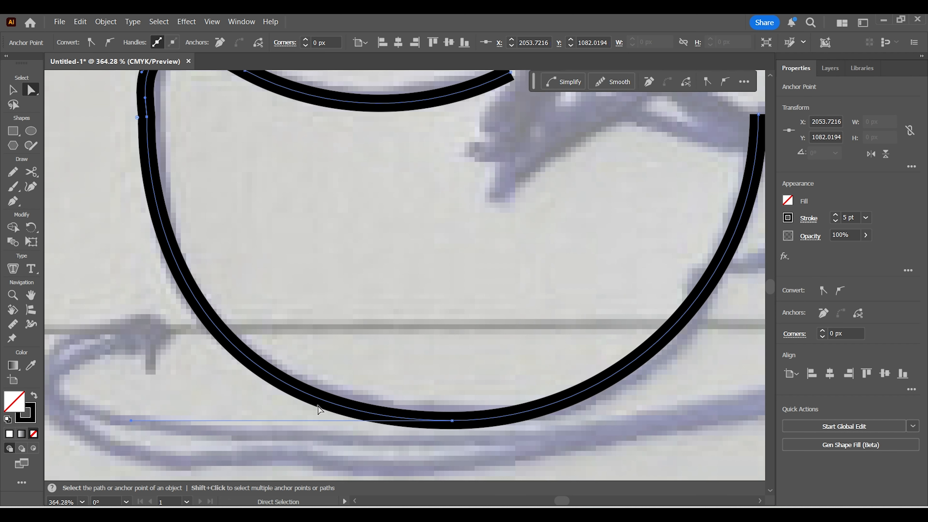
Move the anchor at the cup's upper-left edge slightly upward and adjust its upper handle to smooth the curve into the rim
scroll(306, 305, "up", 3)
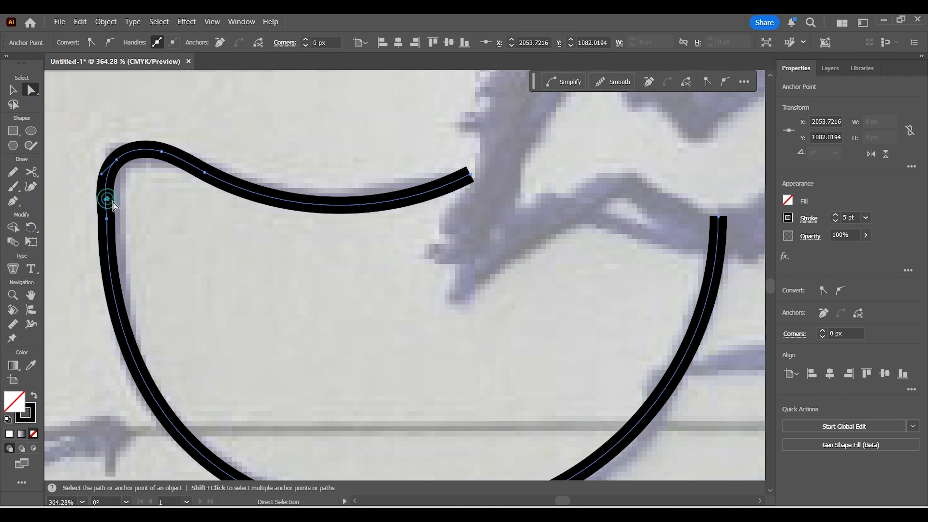
key("ctrl+shift+a")
left_click(104, 190)
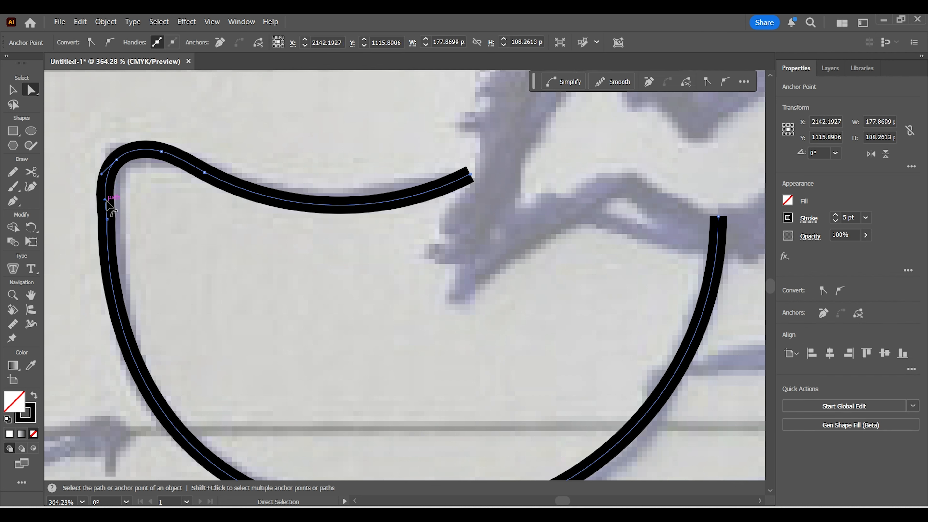
left_click(105, 201)
mouse_move(108, 199)
left_mouse_down()
mouse_move(111, 191)
mouse_move(106, 200)
left_mouse_up()
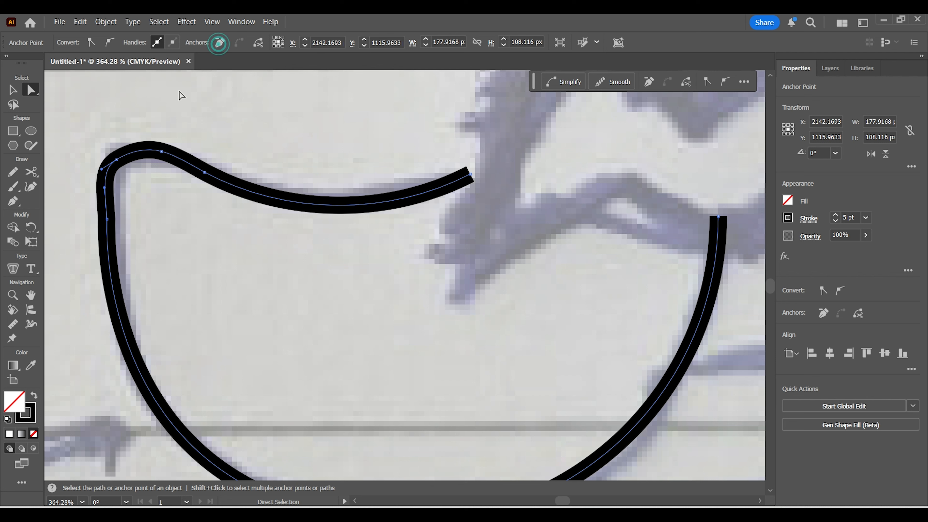
left_click_drag(103, 174, 110, 175)
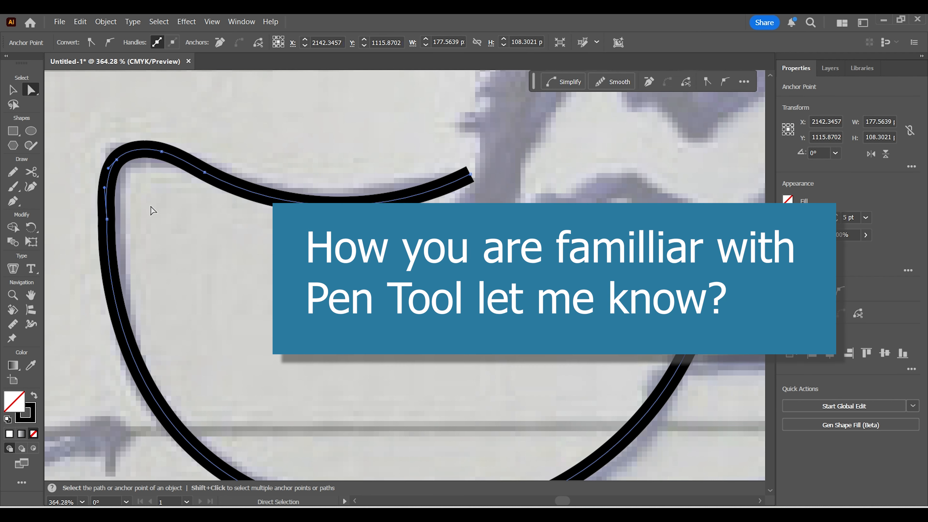
left_click(226, 105)
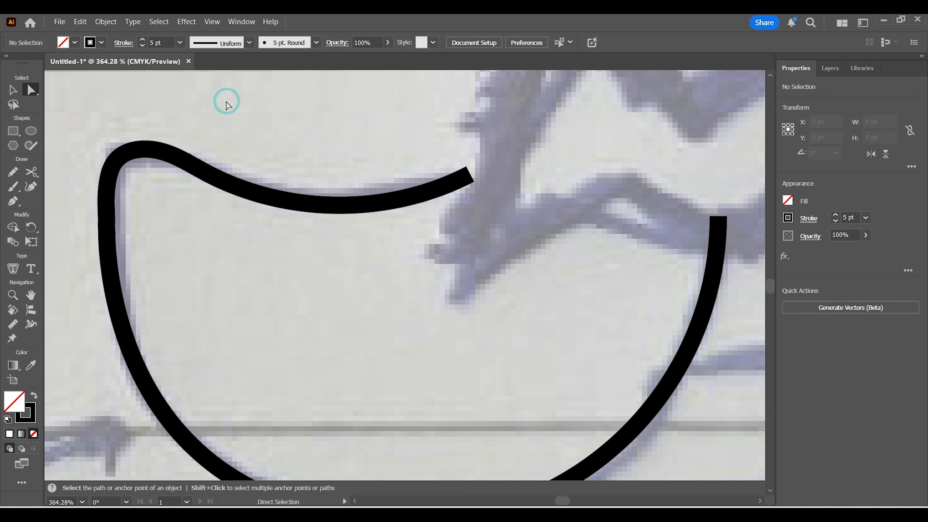
Trace the lightning bolt with the Pen tool as a closed six-point, straight-sided outline over the sketch
key("minus")
key("ctrl+minus")
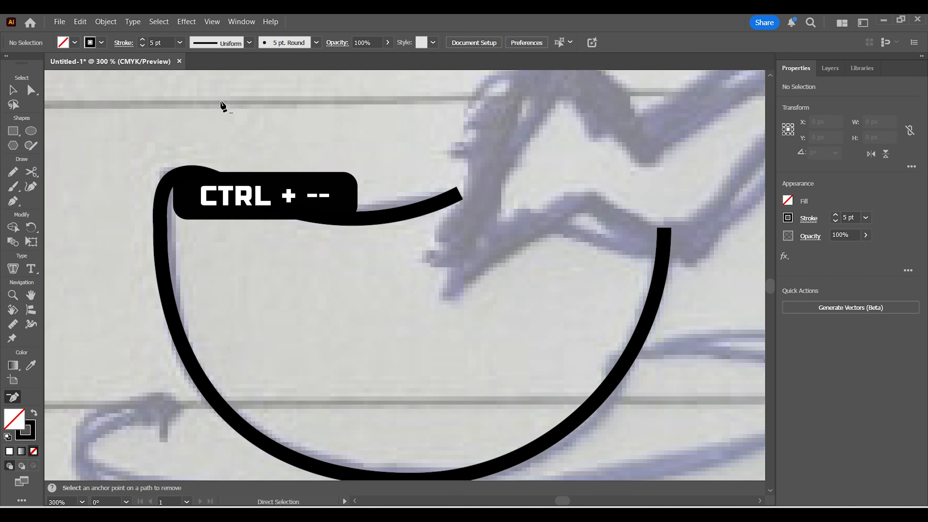
key("a")
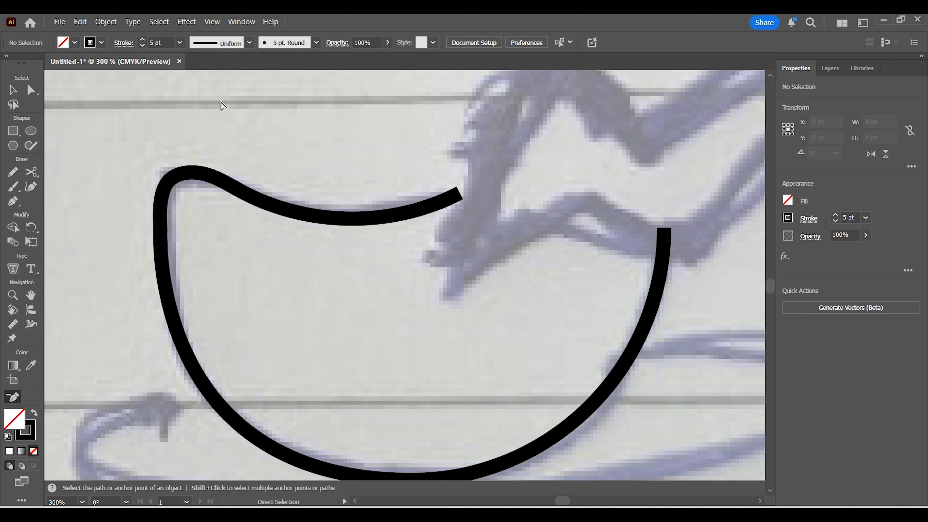
key("minus")
key("ctrl+minus")
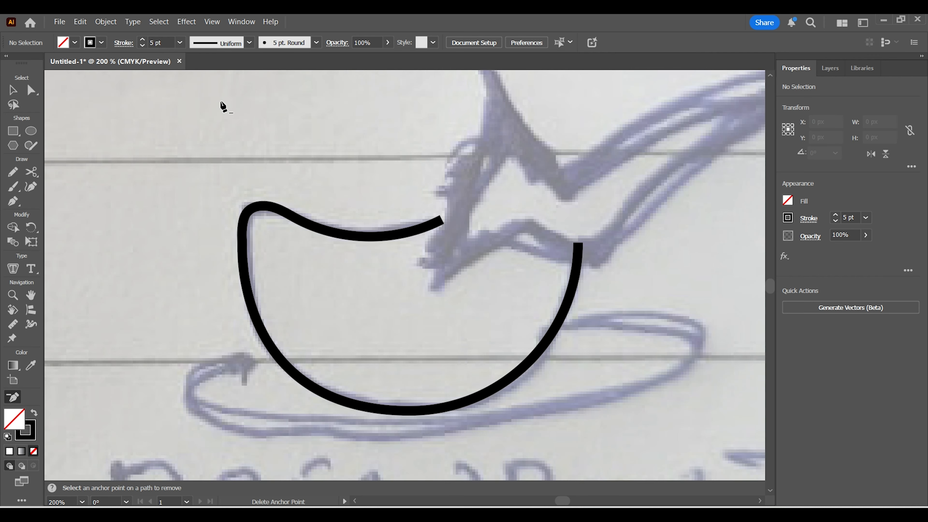
left_click_drag(365, 265, 276, 303)
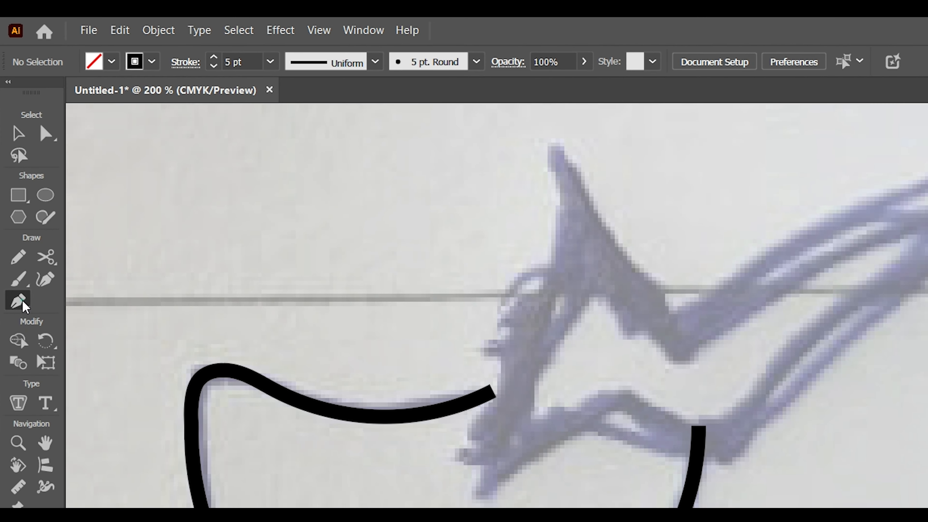
left_click(20, 302)
left_click(483, 479)
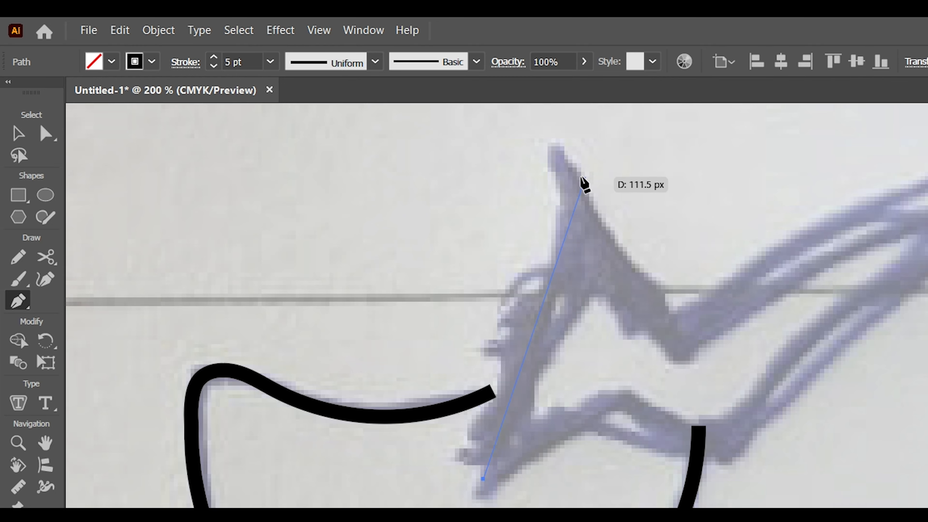
left_click_drag(566, 166, 619, 234)
left_click(677, 350)
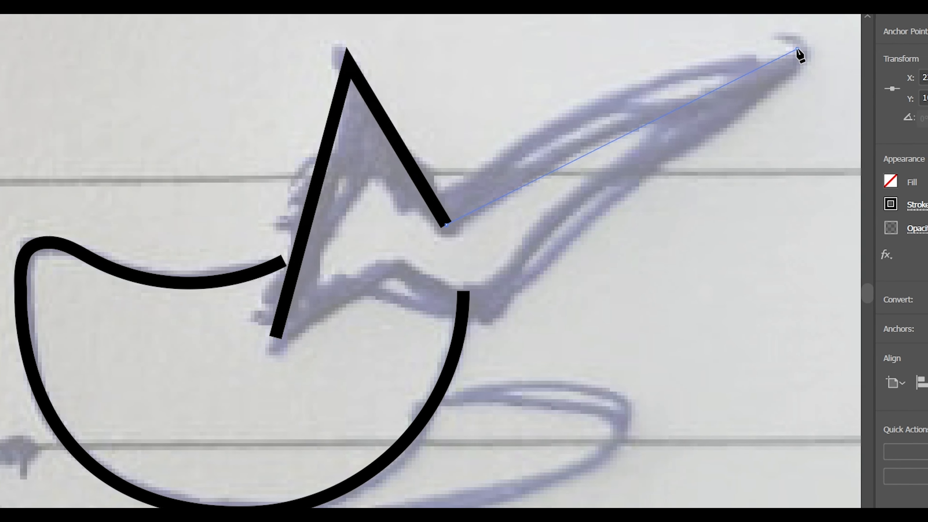
left_click(808, 39)
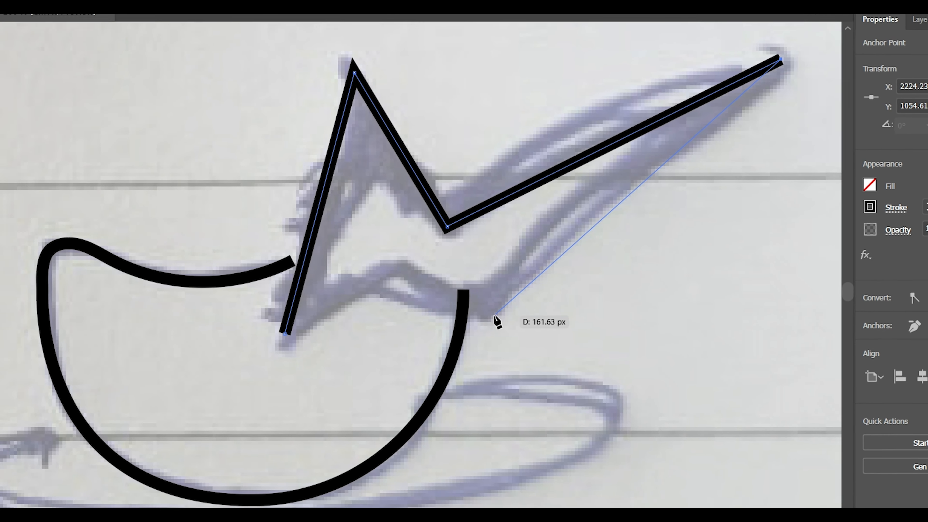
left_click(494, 315)
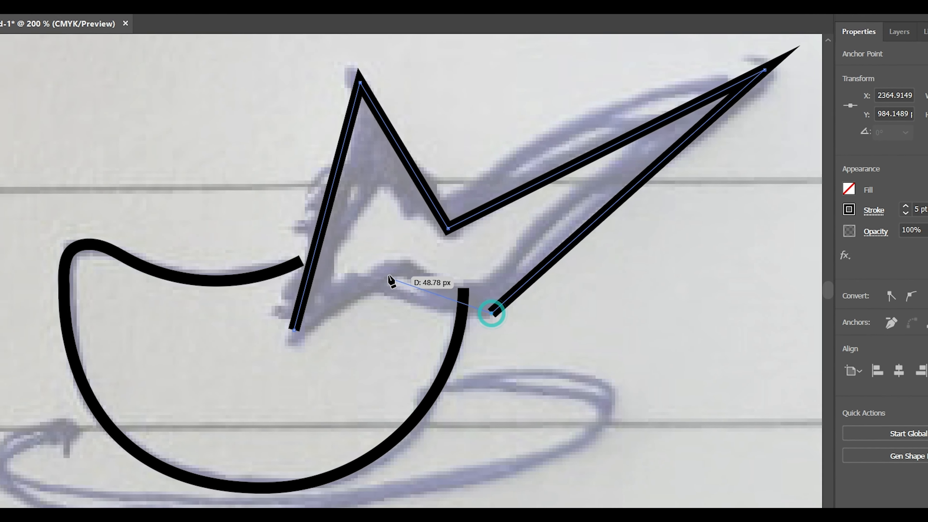
left_click(402, 264)
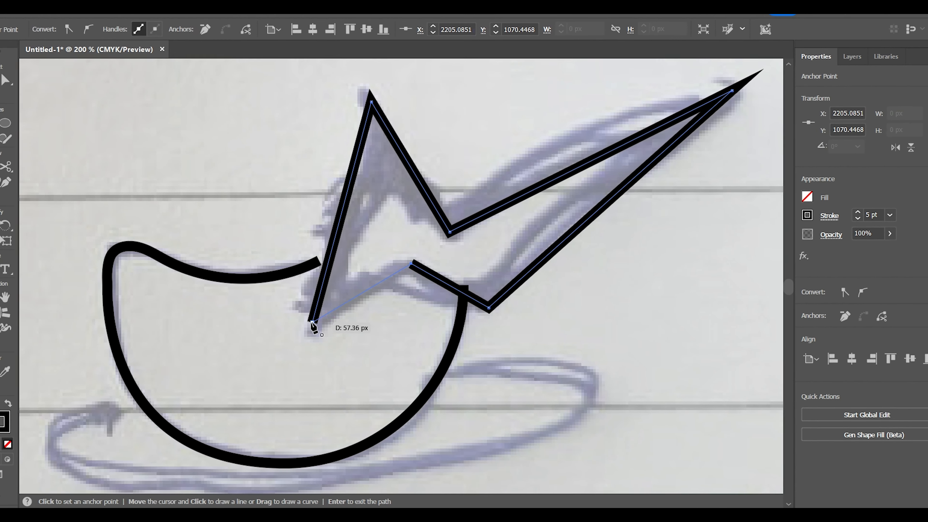
left_click(303, 325)
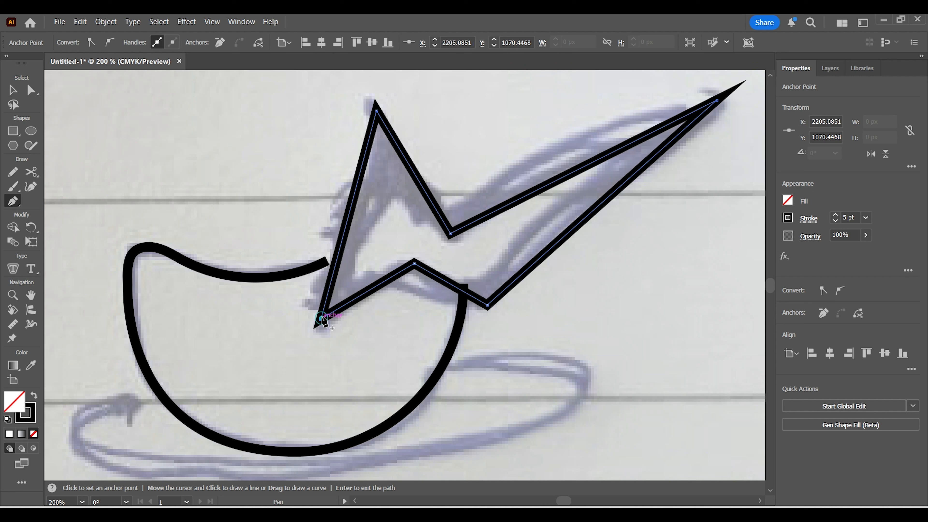
left_click(322, 318)
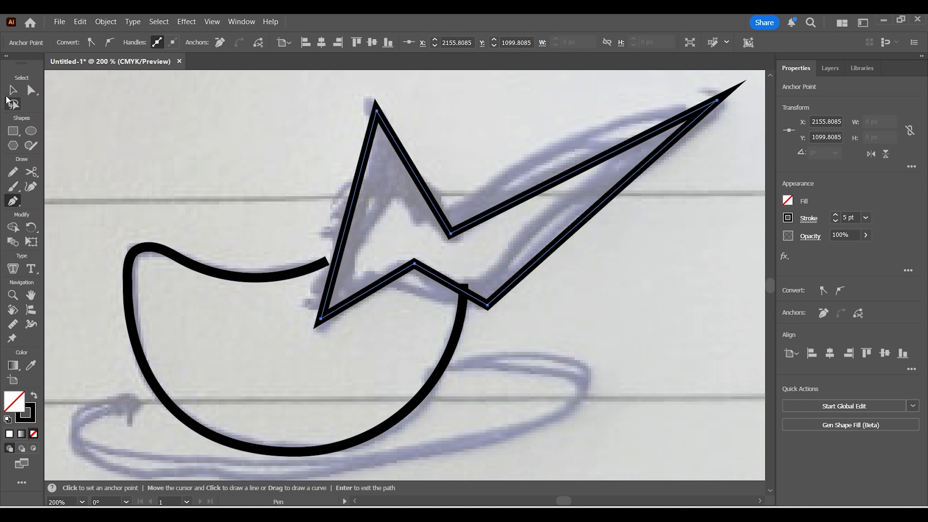
Move the end anchor of the cup's right side slightly down so it meets the bolt's lower edge
left_click(9, 92)
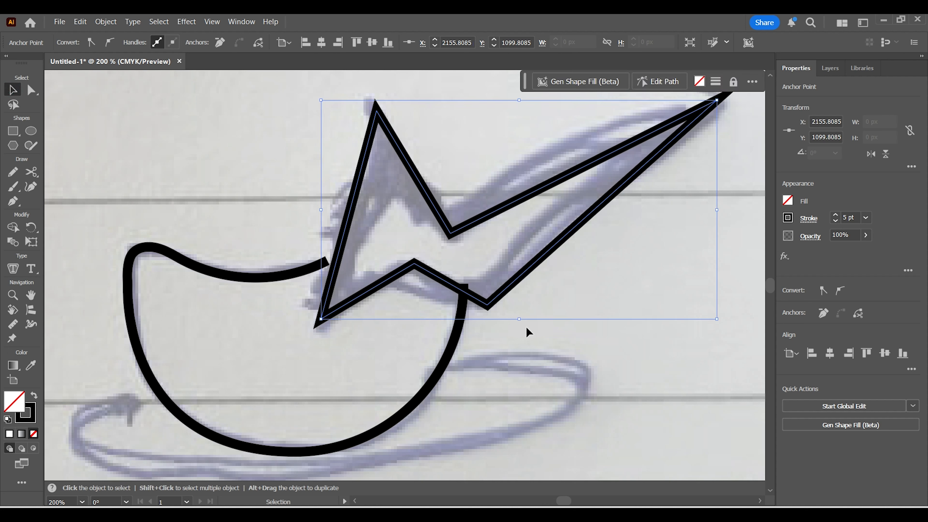
left_click(537, 328)
left_click(461, 310)
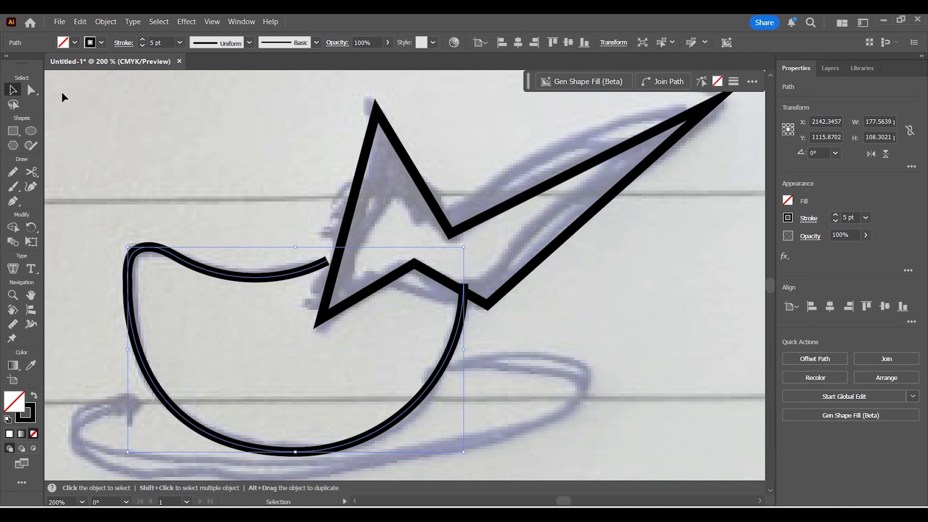
left_click(32, 92)
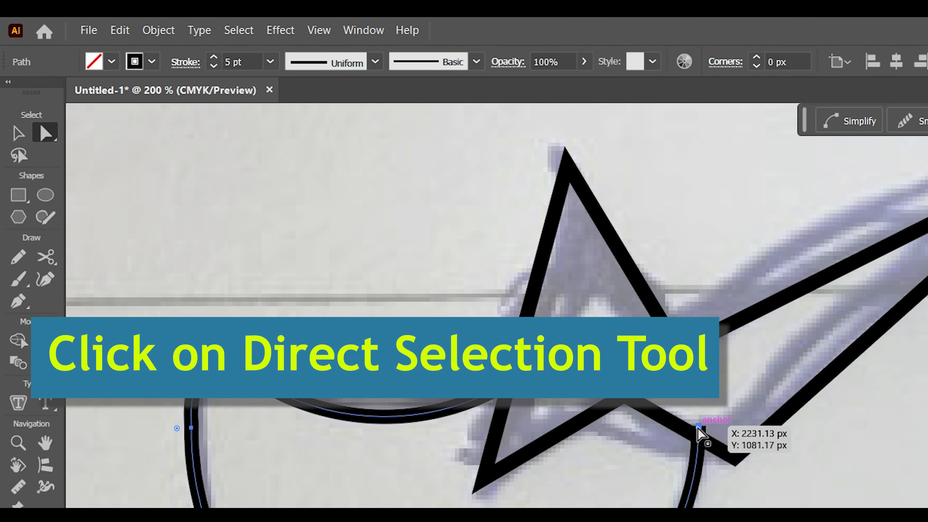
left_click(699, 427)
left_click_drag(699, 427, 699, 438)
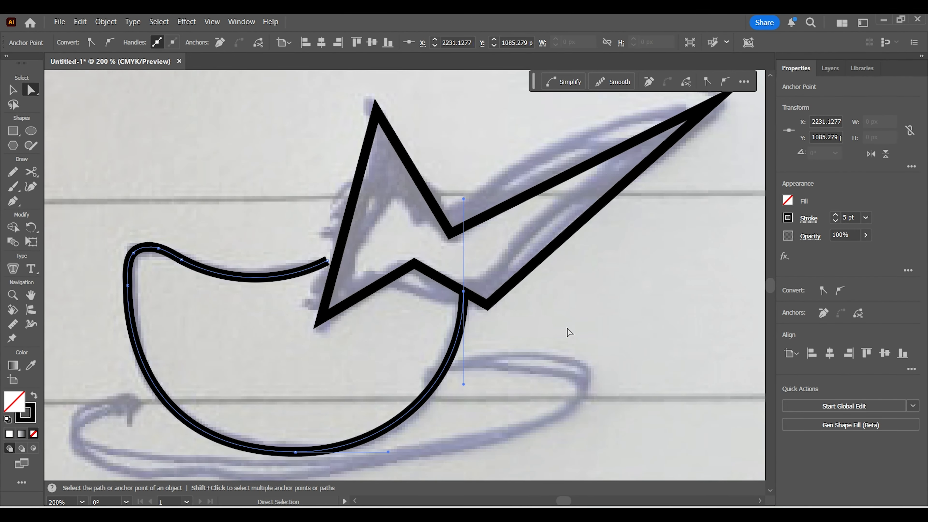
left_click(854, 505)
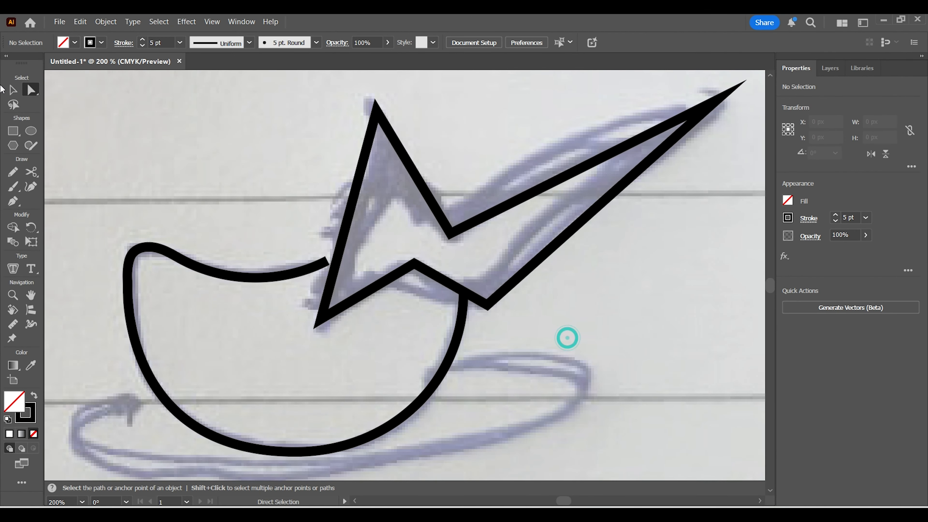
Draw an ellipse about 169 px wide and 38 px high across the cup's base for the saucer
left_click(13, 89)
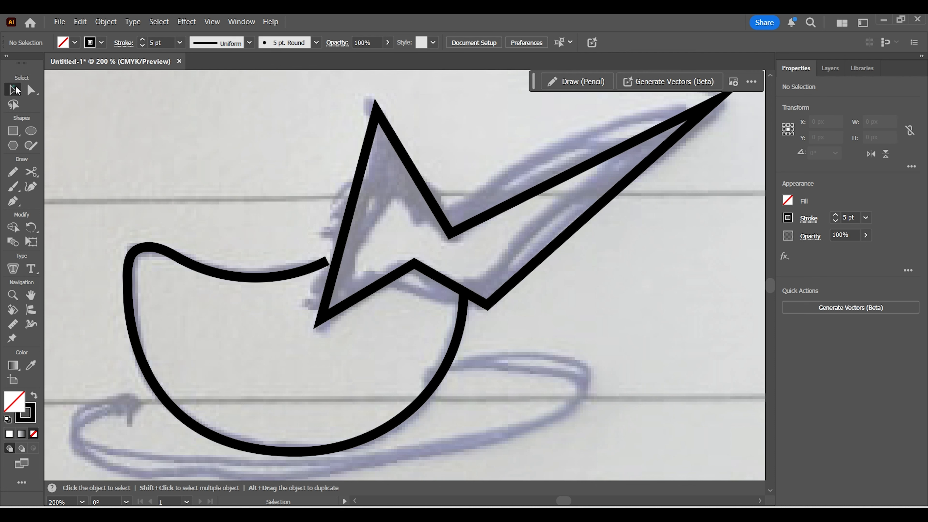
key("ctrl+minus")
key("ctrl+minus")
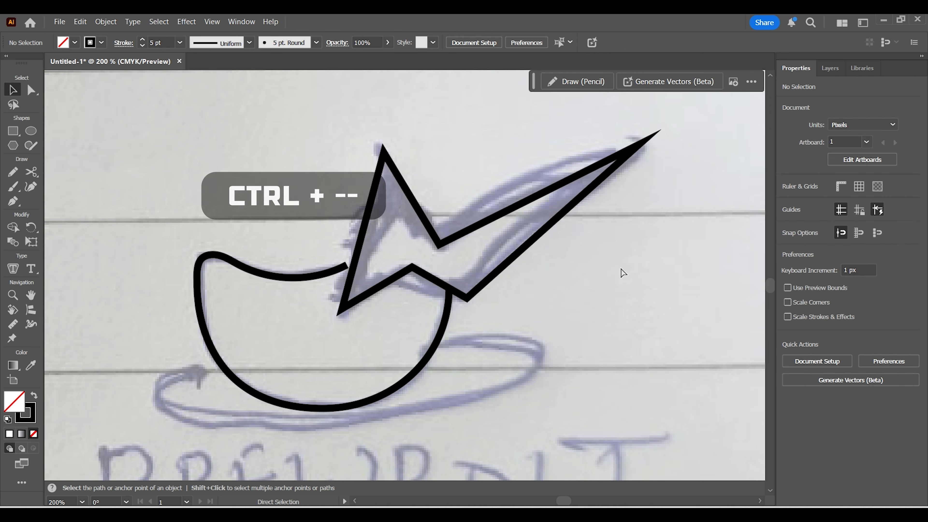
key("ctrl+minus")
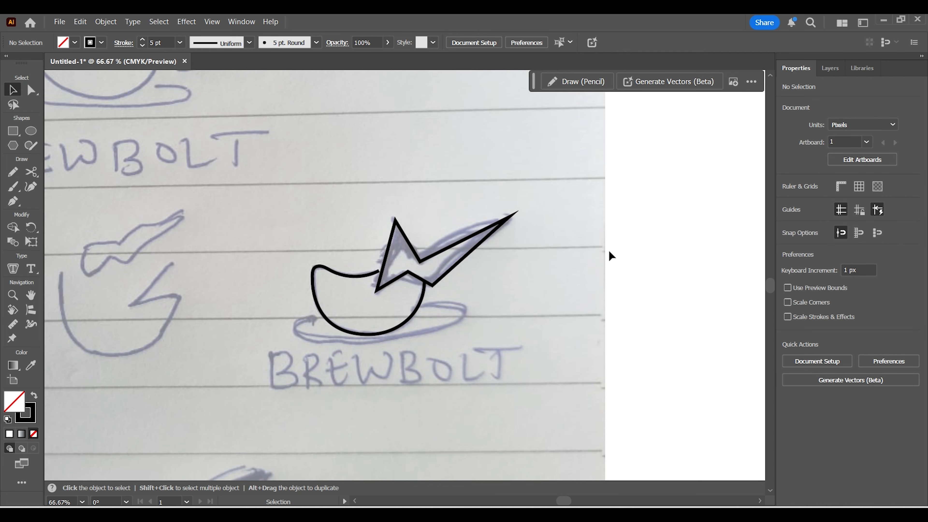
left_click(31, 132)
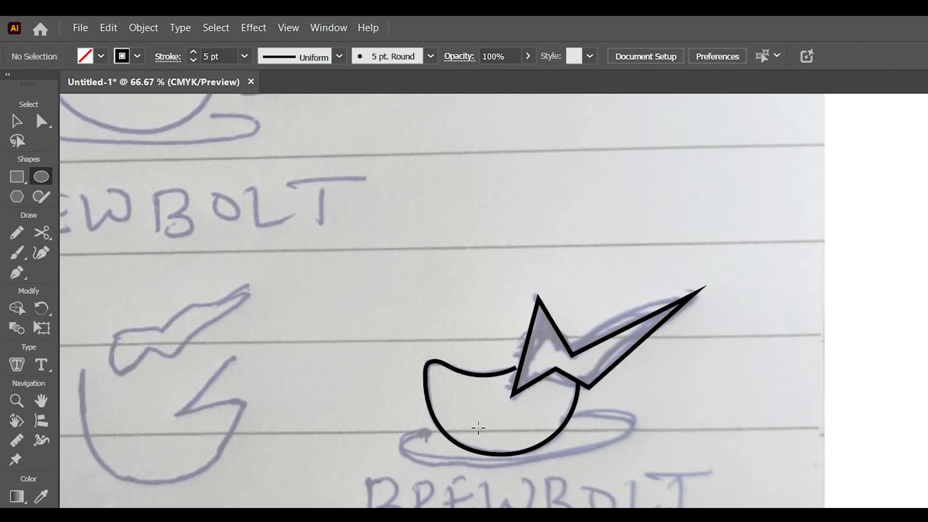
left_click_drag(517, 467, 697, 494)
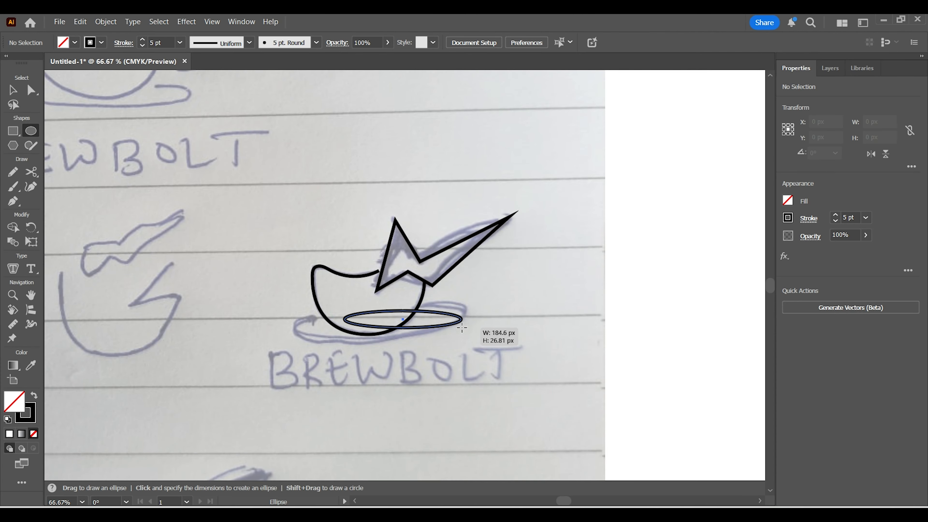
left_click_drag(461, 328, 451, 334)
Stretch the saucer ellipse to about 273 px wide and 54 px high to span the sketched saucer
left_click(12, 89)
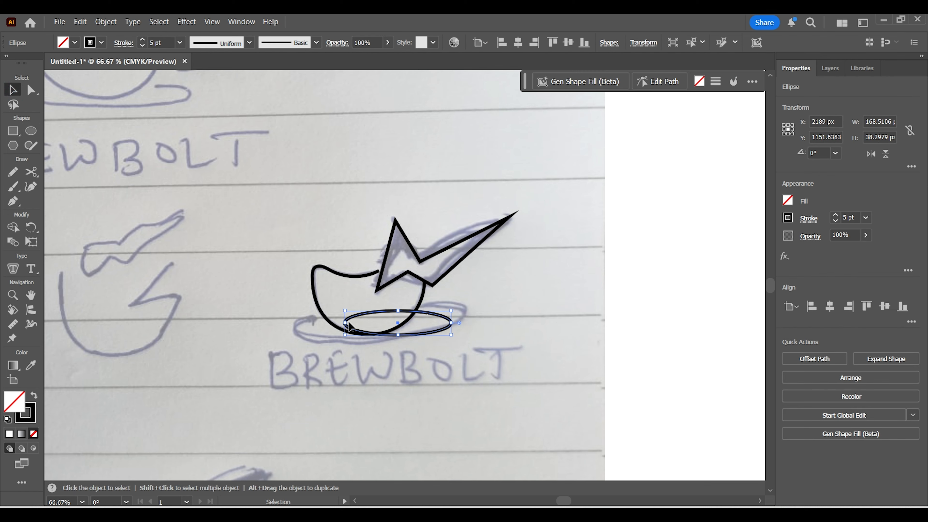
left_click_drag(347, 322, 291, 322)
left_click_drag(451, 323, 465, 310)
left_click_drag(378, 337, 376, 345)
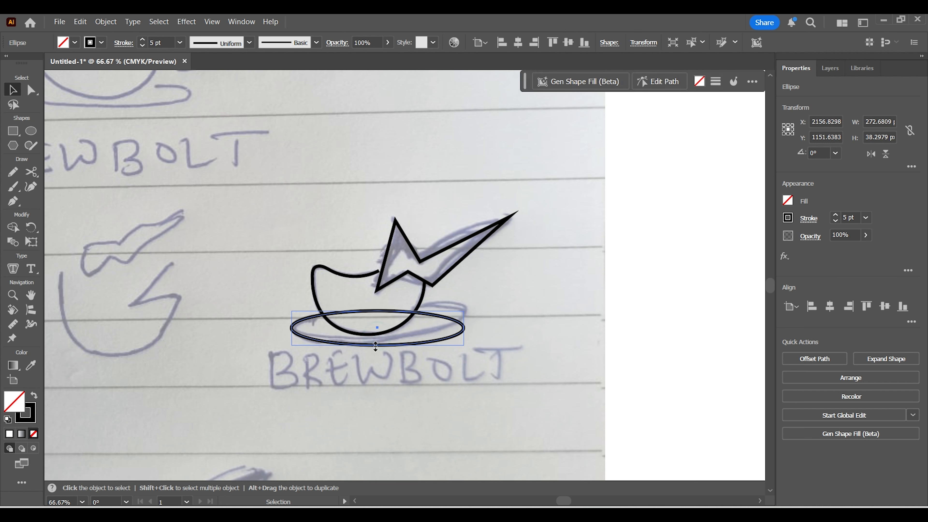
Rotate the saucer ellipse about 3.57° counterclockwise and move it slightly up onto the sketched saucer
left_click_drag(464, 351, 466, 337)
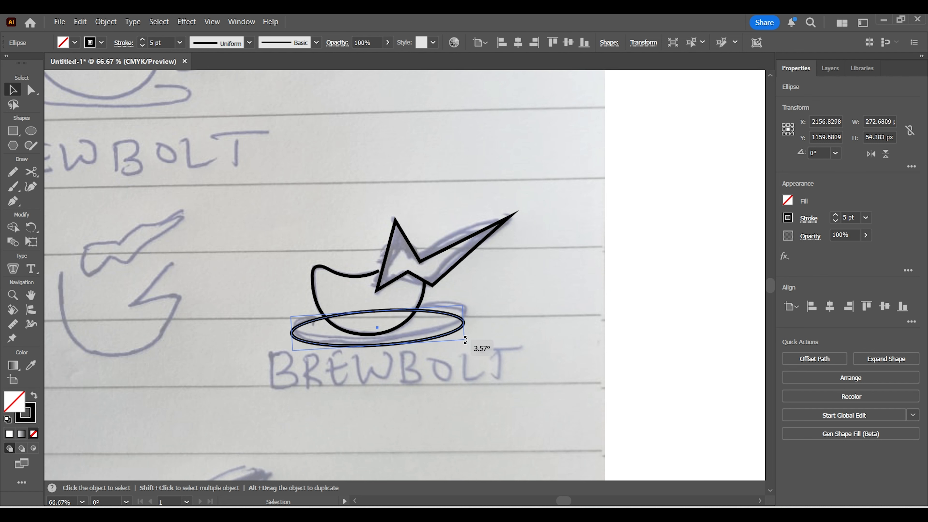
left_click_drag(465, 341, 465, 340)
left_click_drag(376, 326, 376, 327)
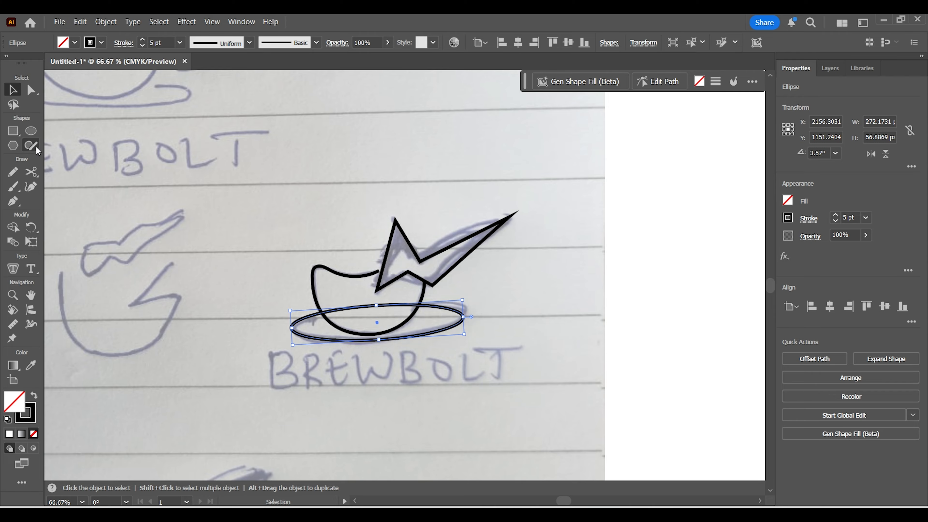
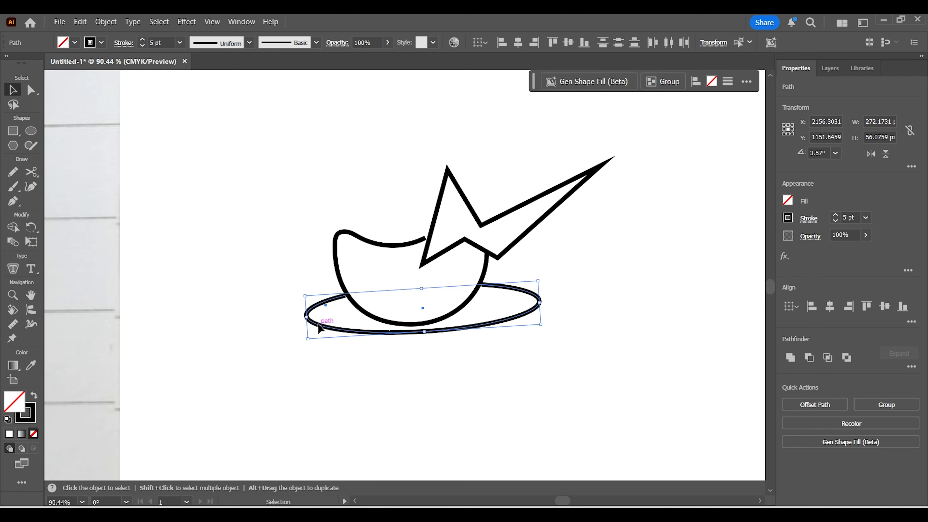
Join the two selected saucer outline segments into a single path, and test that it moves as one piece
right_click(319, 324)
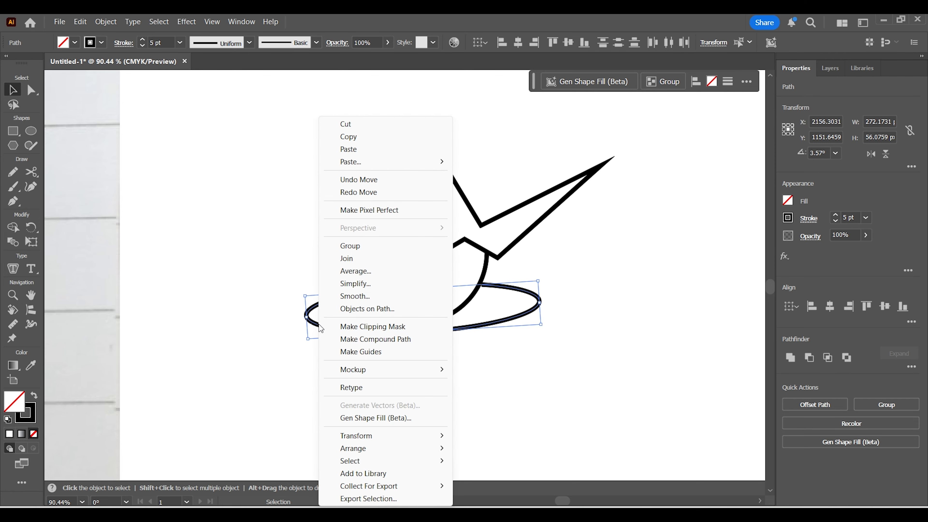
left_click(351, 259)
left_click(394, 376)
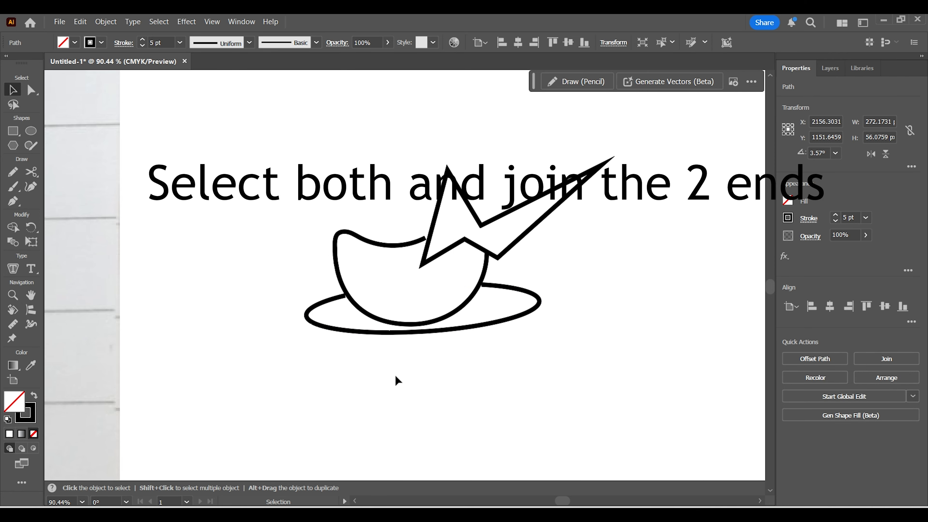
left_click(386, 331)
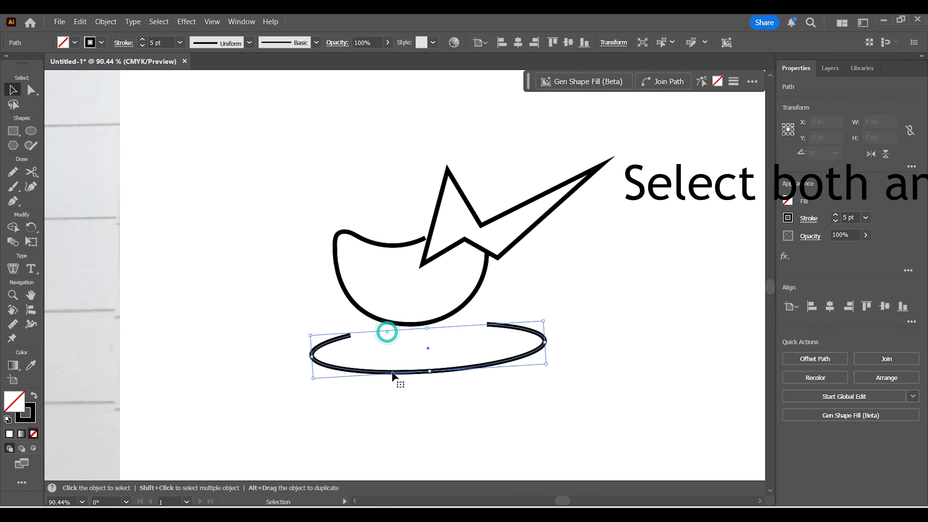
left_click(291, 191)
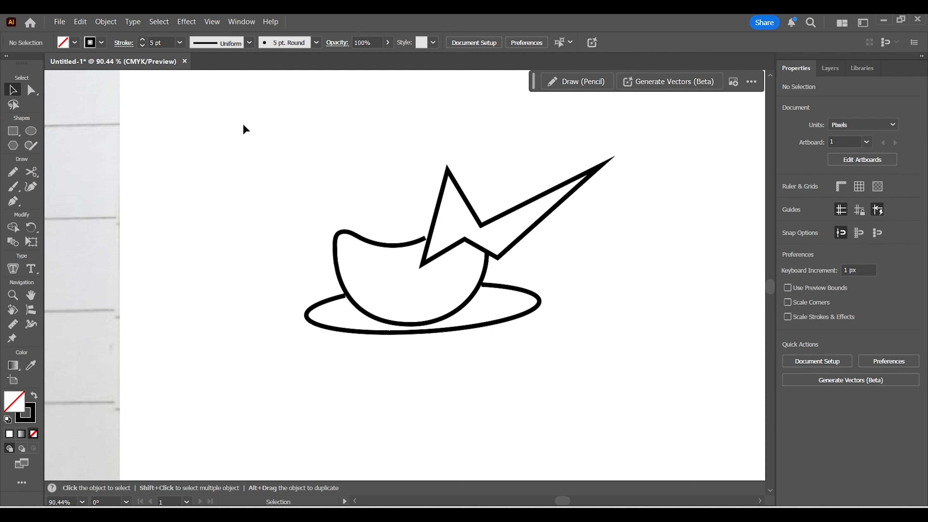
Apply the oval width profile that tapers at both ends to the saucer outline
key("z")
left_click(447, 309)
left_click(389, 267)
left_click(389, 267)
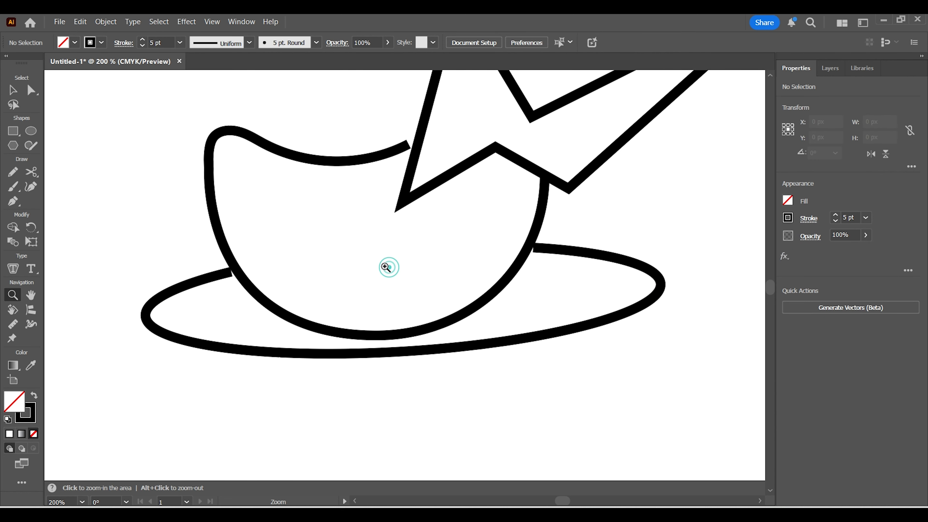
left_click(13, 90)
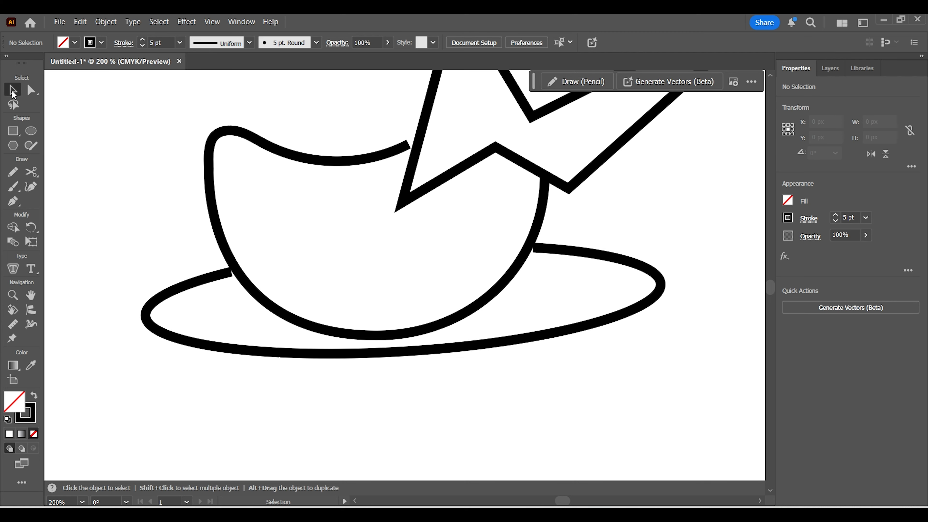
left_click(175, 342)
left_click(249, 44)
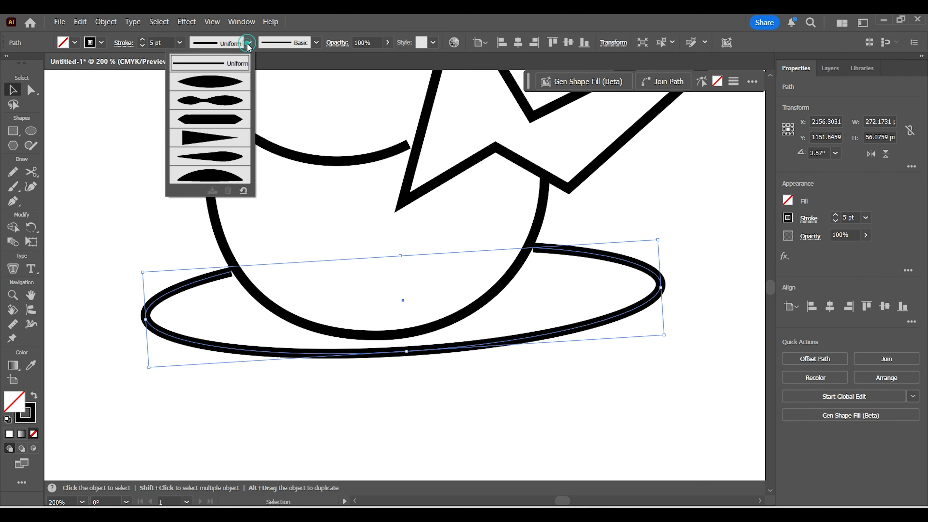
left_click(203, 89)
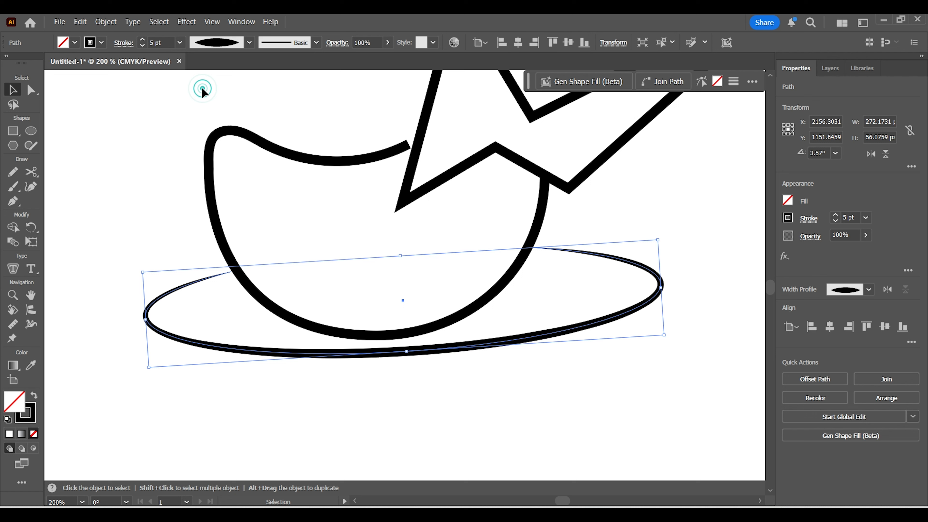
left_click(143, 183)
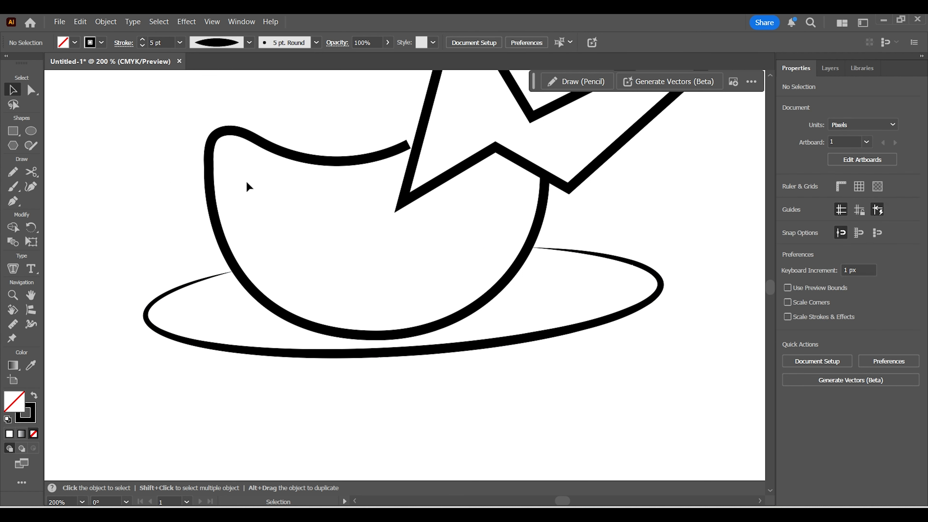
Give the cup outline the same width profile tapering at both ends
left_click(280, 150)
left_click(249, 42)
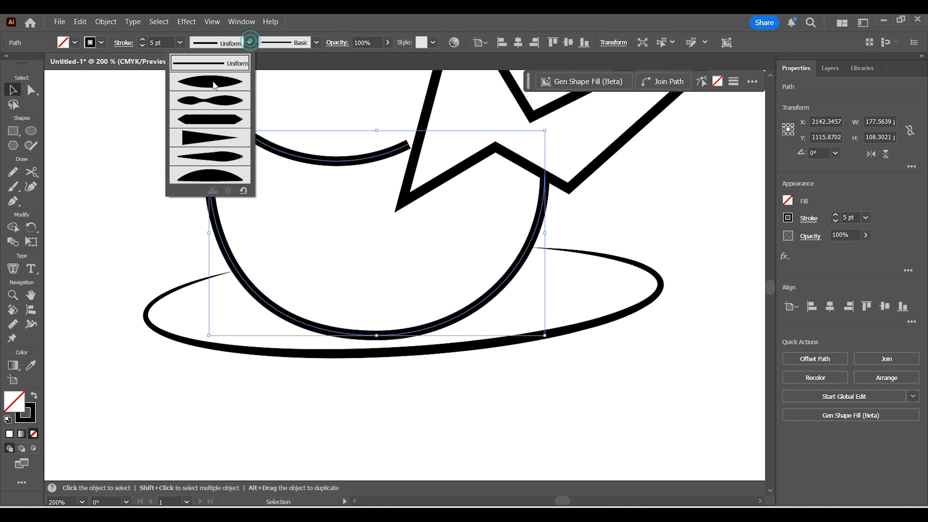
left_click(214, 85)
left_click(153, 114)
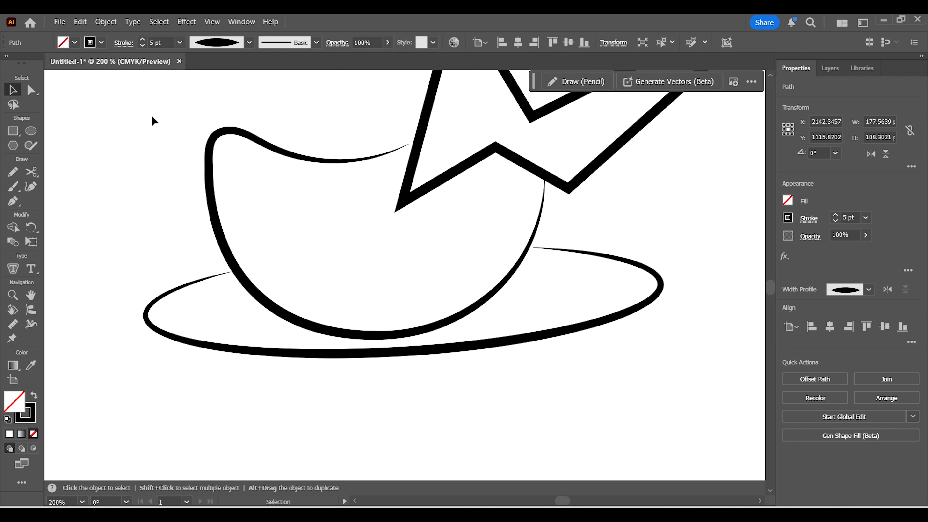
Thin the lightning bolt outline to a 2 pt stroke
key("a")
key("ctrl+minus")
key("ctrl+minus")
key("ctrl+minus")
key("ctrl+minus")
key("ctrl+minus")
key("ctrl+minus")
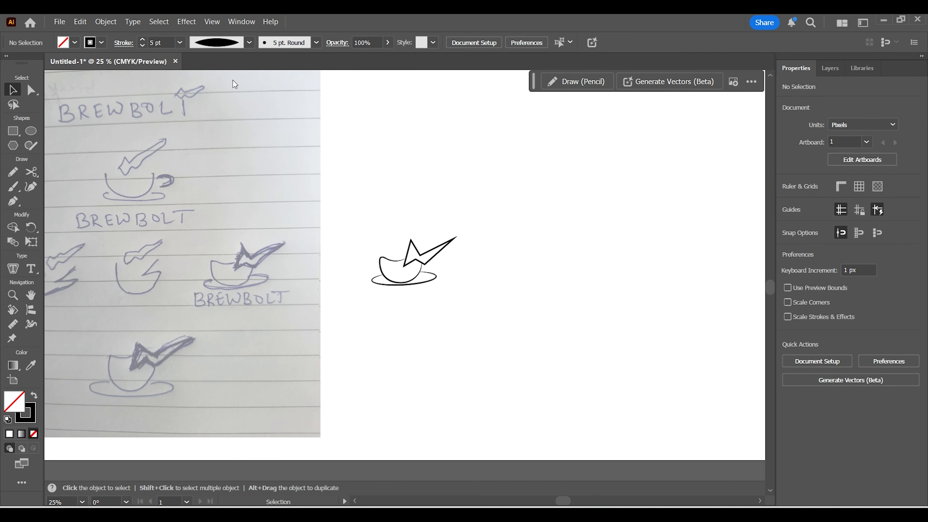
left_click(420, 254)
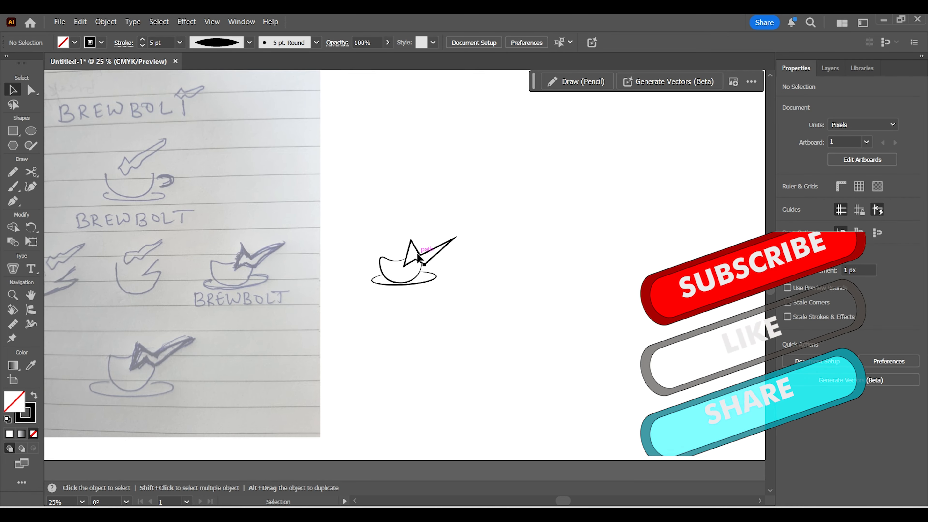
key("ctrl+0")
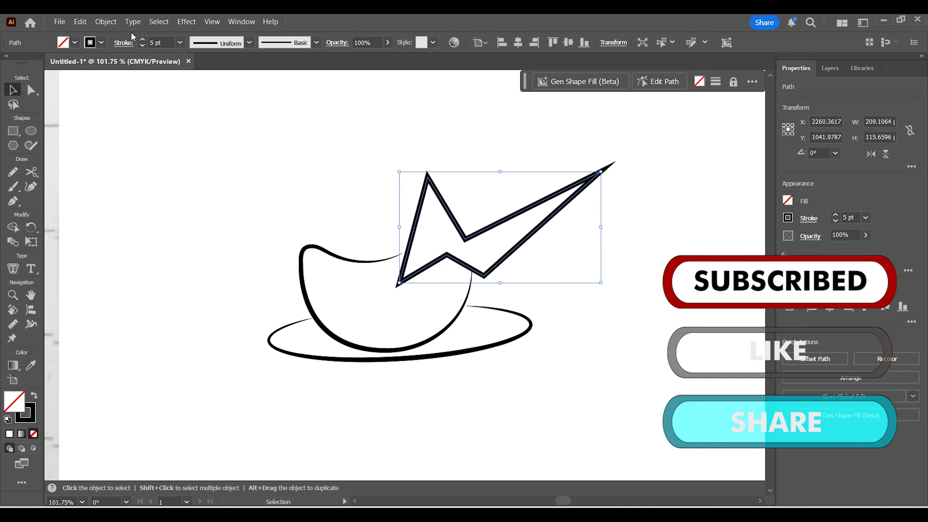
left_click(142, 47)
left_click(142, 46)
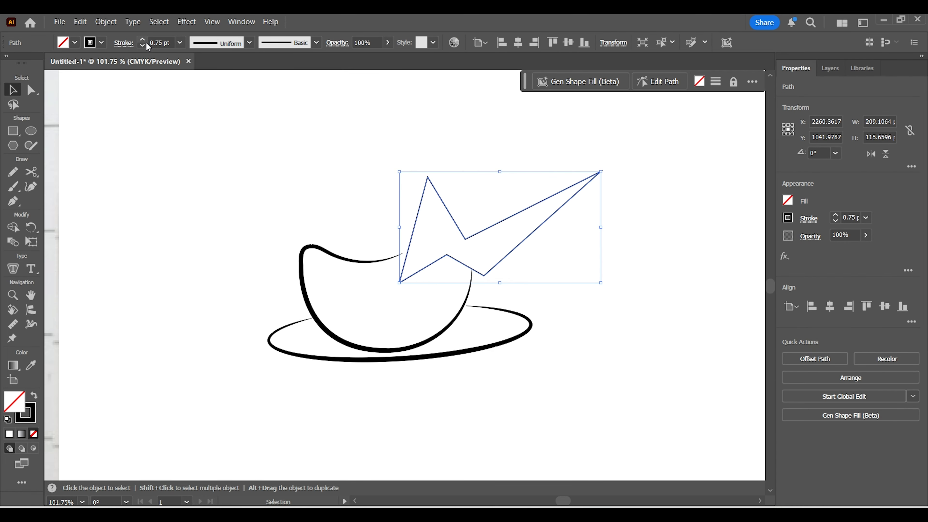
left_click(142, 39)
left_click(142, 40)
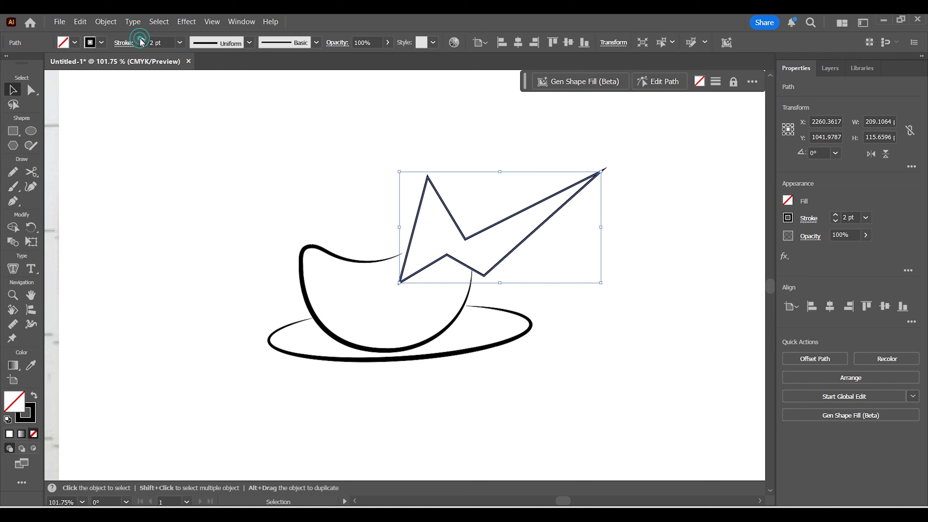
left_click(184, 166)
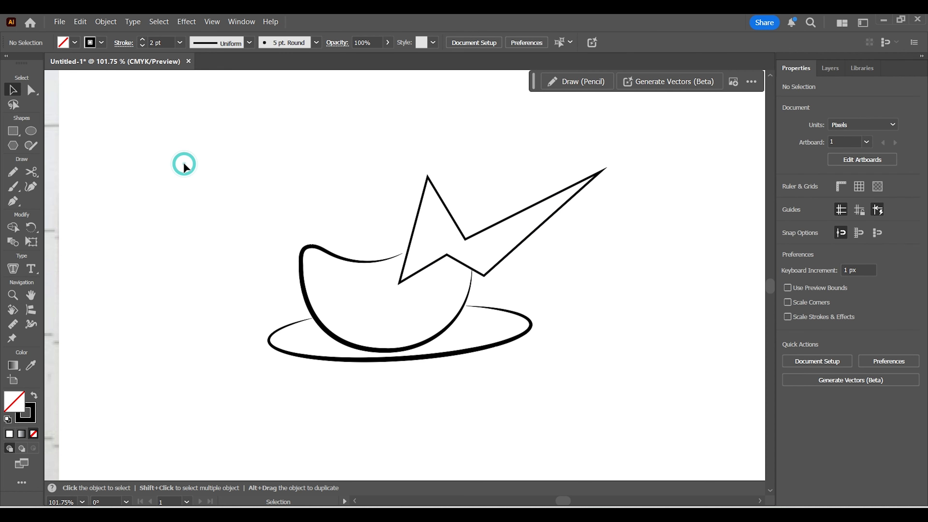
Try grouping the cup, lightning bolt and saucer outlines
key("a")
key("ctrl+minus")
key("ctrl+minus")
key("ctrl+minus")
key("ctrl+minus")
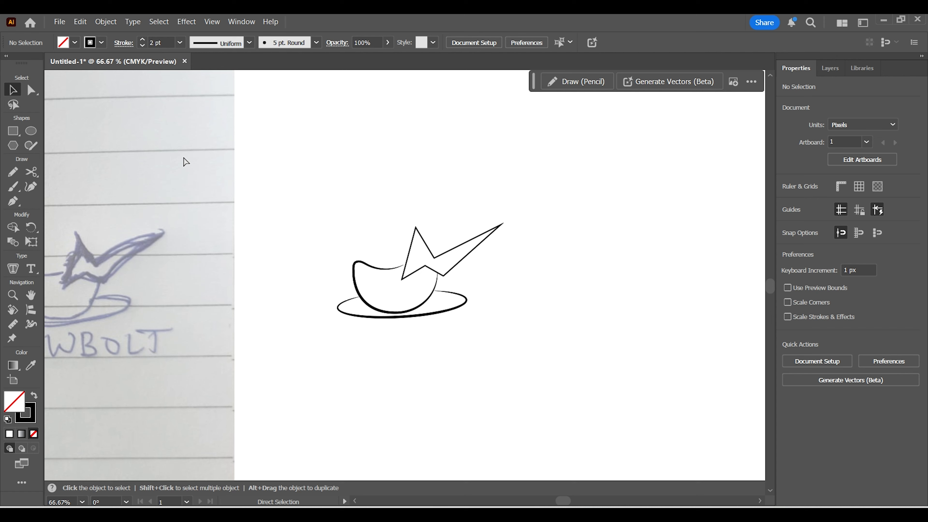
key("v")
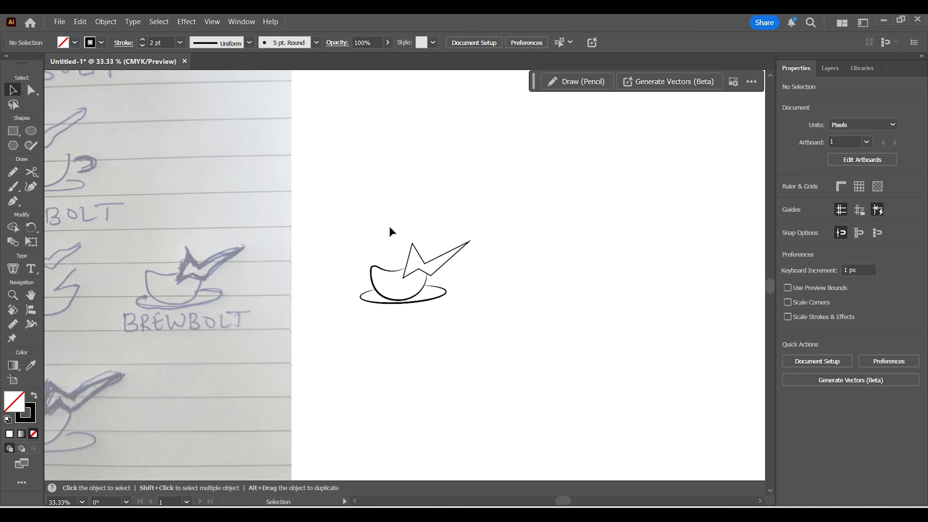
left_click_drag(361, 236, 530, 350)
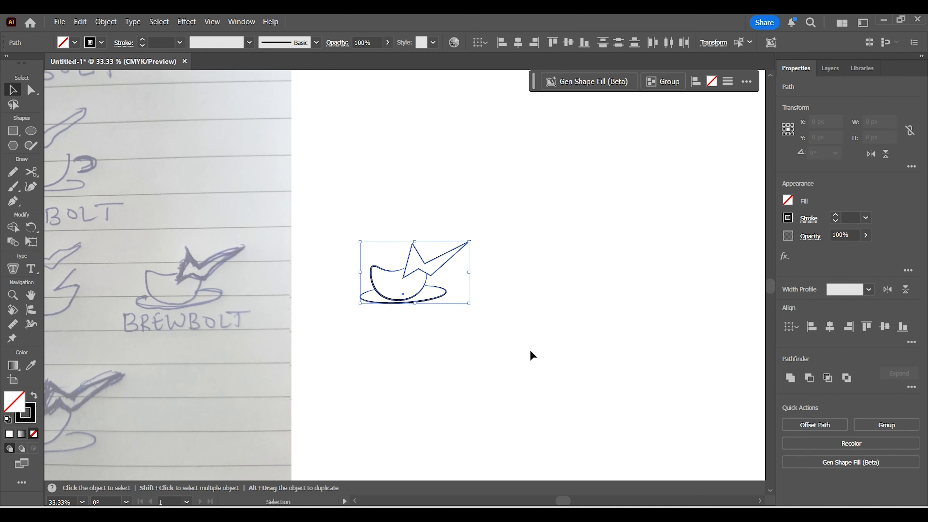
left_click(870, 425)
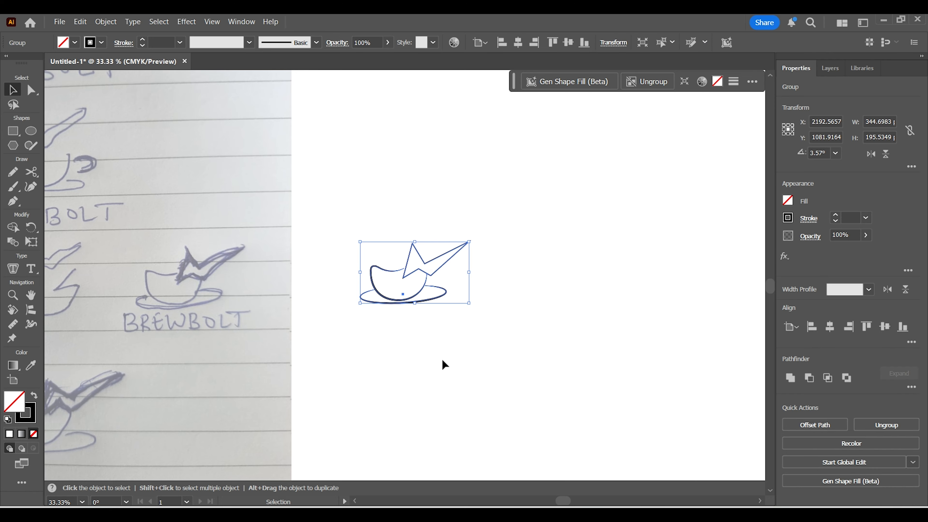
left_click(443, 382)
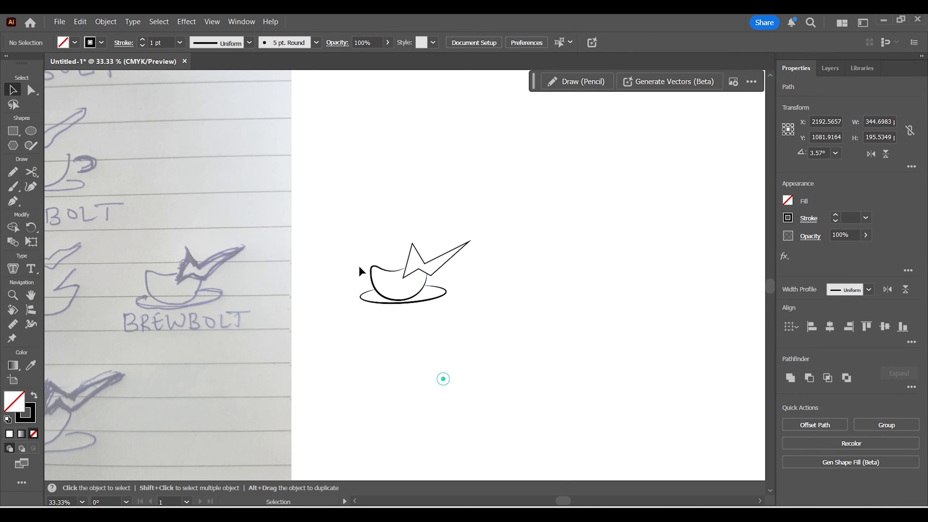
Expand the appearance of the cup, lightning bolt and saucer paths, and group the expanded artwork
left_click_drag(346, 205, 442, 297)
left_click_drag(512, 346, 514, 348)
left_click(122, 24)
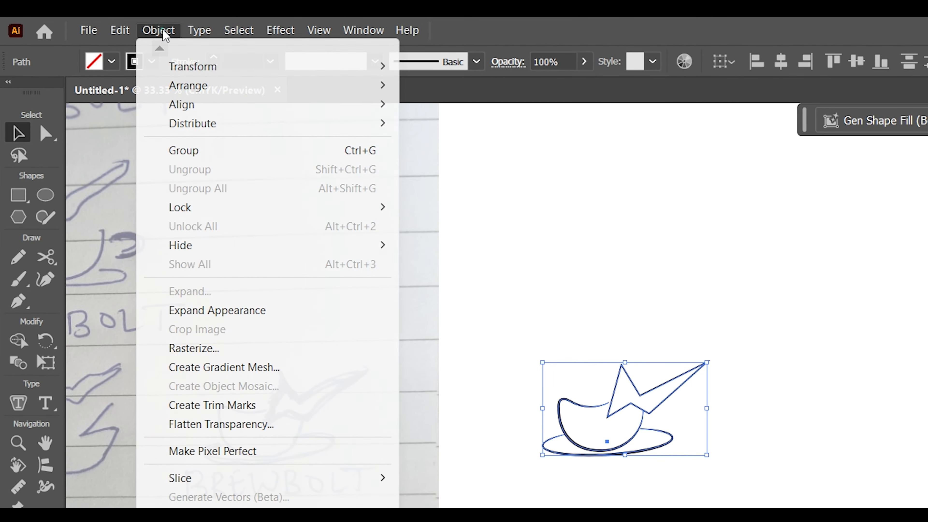
left_click(205, 310)
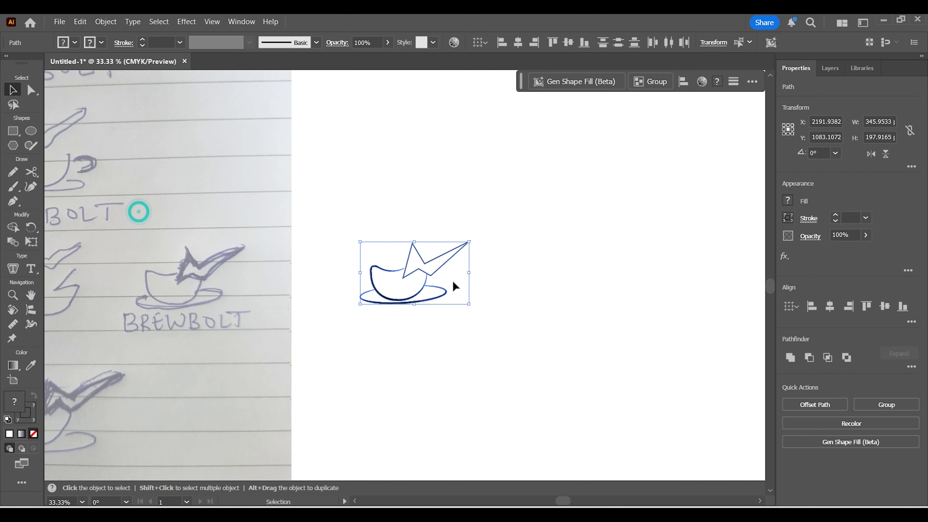
left_click(508, 338)
left_click_drag(337, 204, 486, 346)
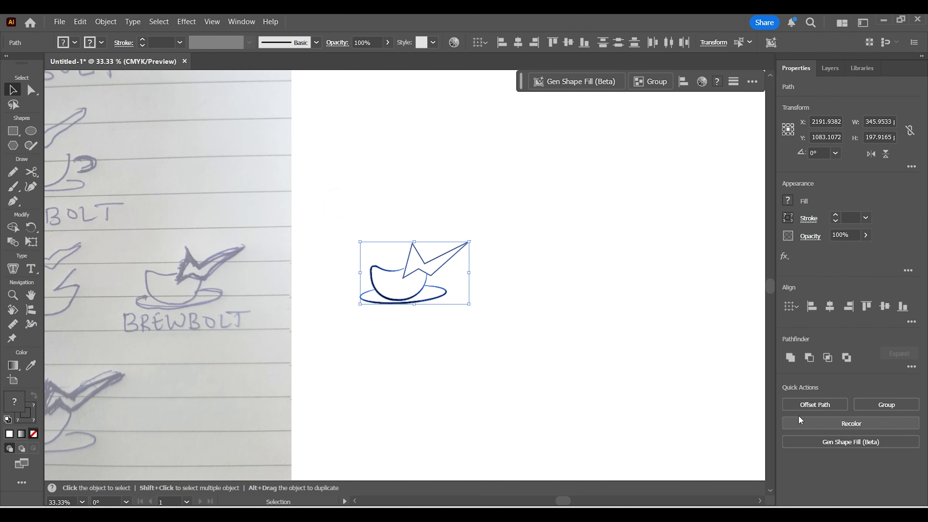
left_click(858, 407)
left_click(446, 353)
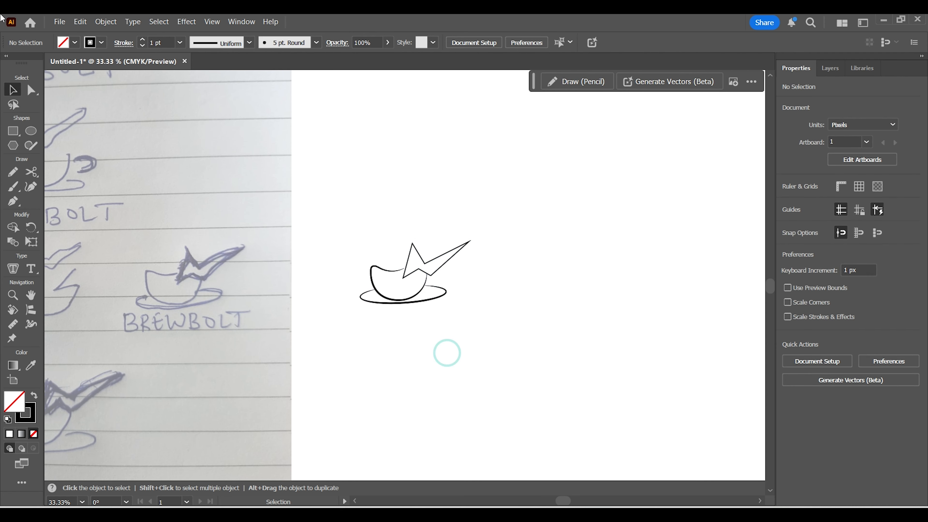
Move the grouped cup, bolt and saucer artwork a short distance left and slightly up
key("z")
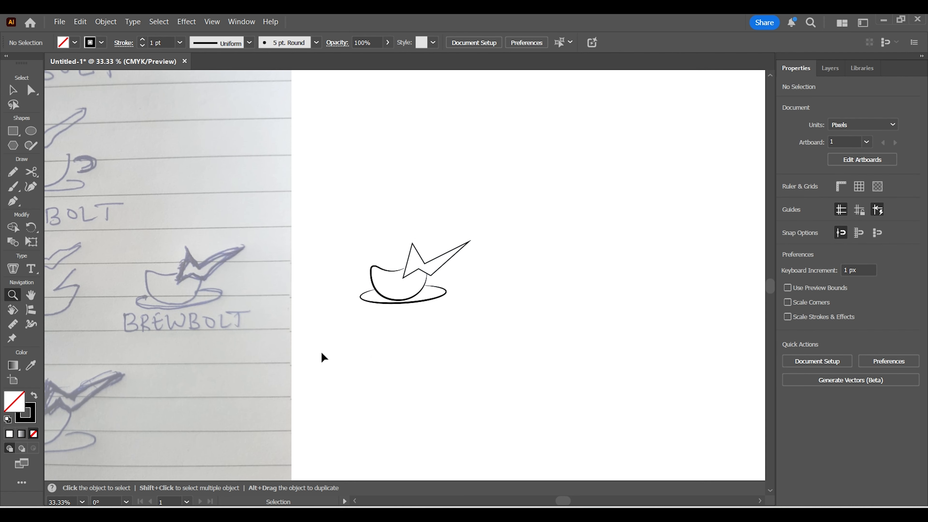
left_click(368, 292)
left_click_drag(438, 370, 550, 440)
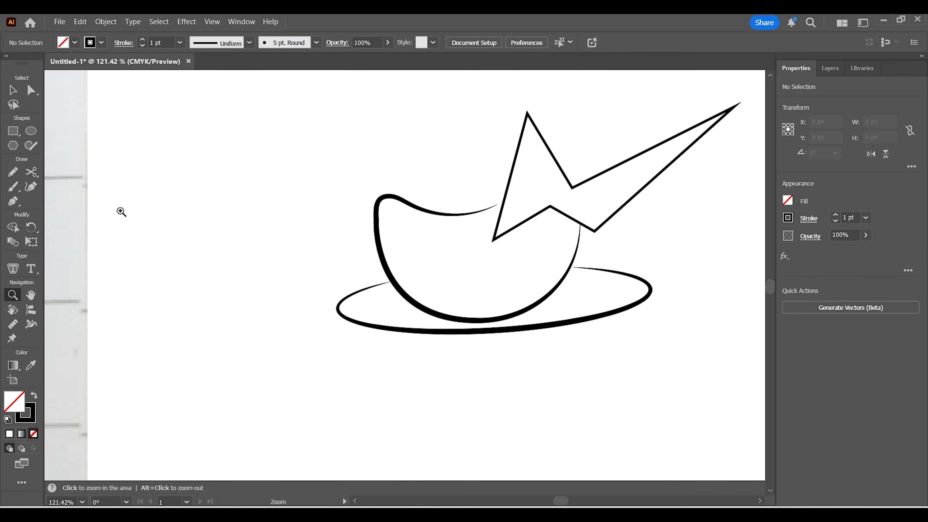
left_click(13, 89)
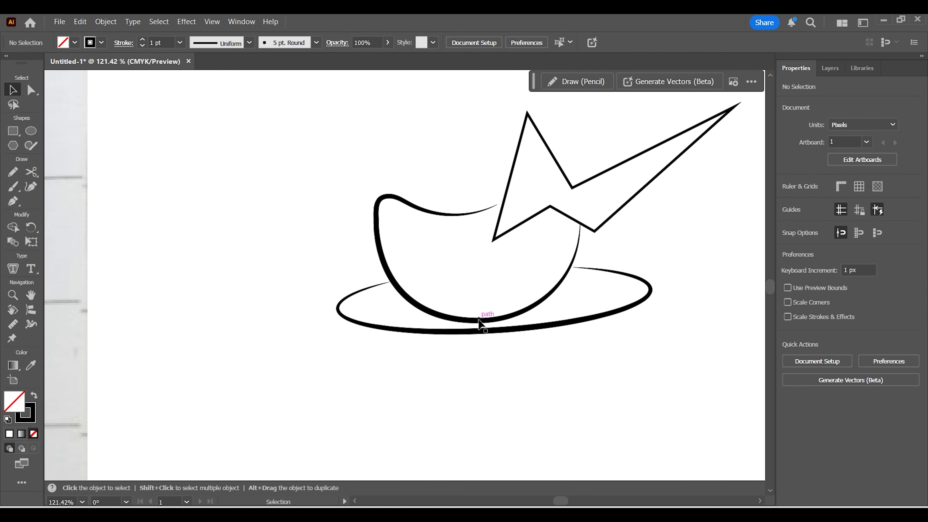
left_click_drag(478, 319, 422, 309)
left_click(476, 397)
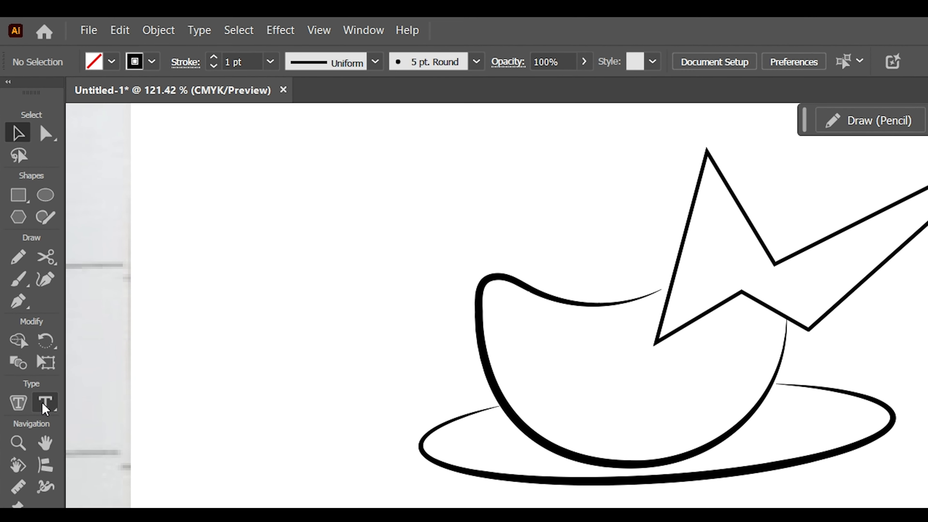
Add the text BREWBOLT, enlarge it to about 56.5 pt and place it directly beneath the saucer
left_click(45, 402)
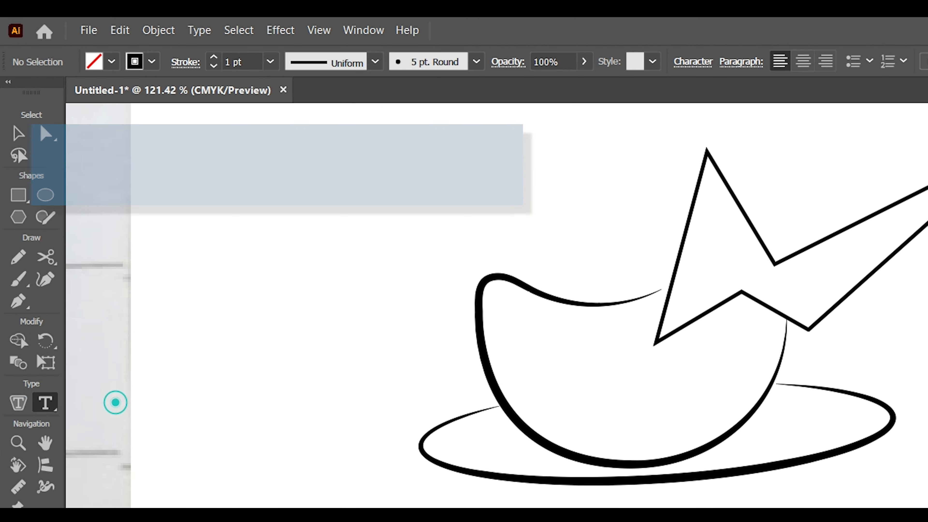
left_click(316, 397)
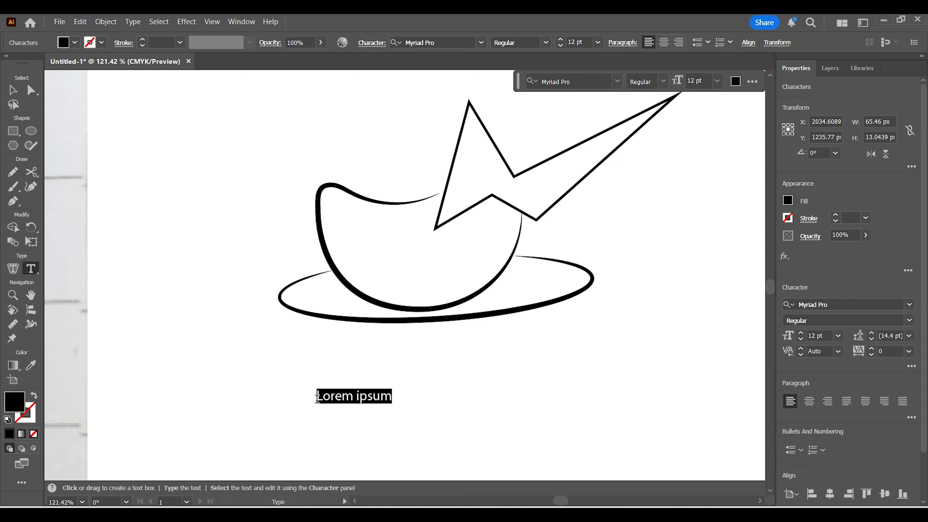
type("BREWBOLT")
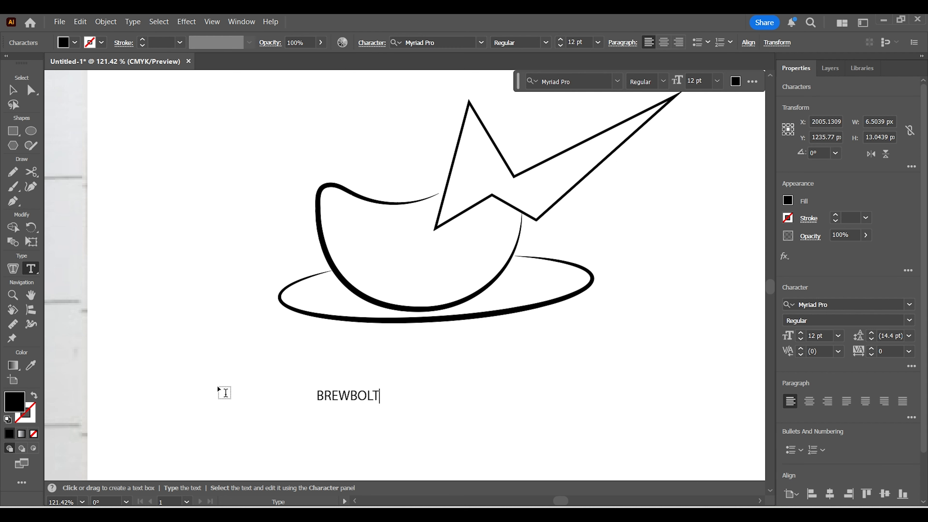
left_click(12, 90)
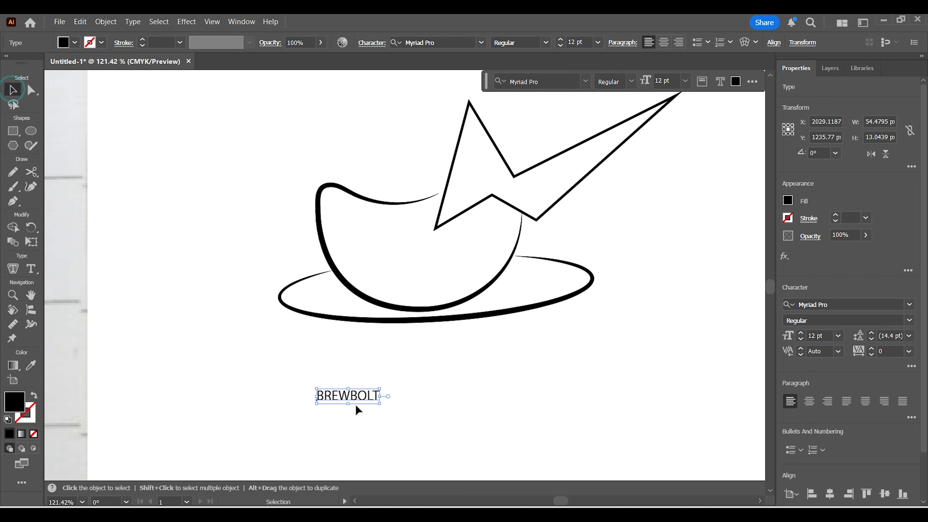
left_click_drag(378, 405, 612, 459)
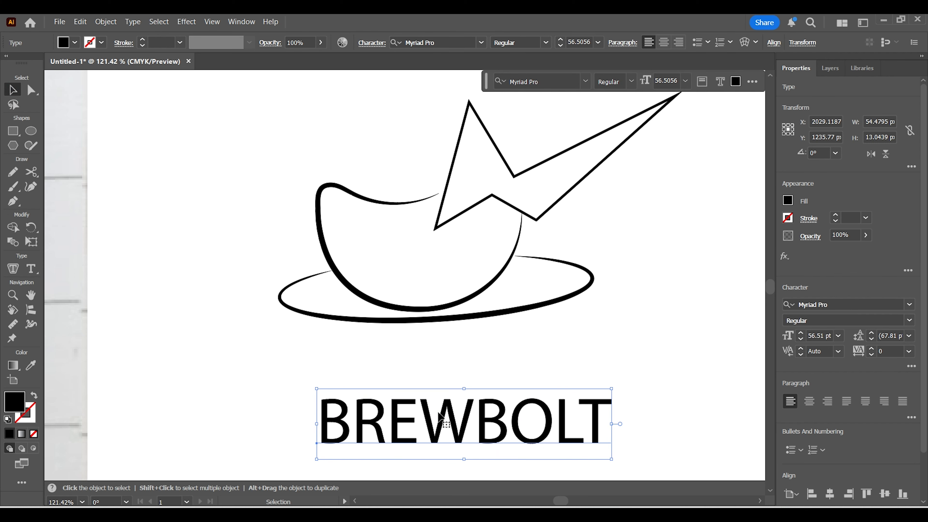
left_click_drag(486, 430, 457, 370)
Change the BREWBOLT text's font to Futura Md BT Bold
left_click(439, 42)
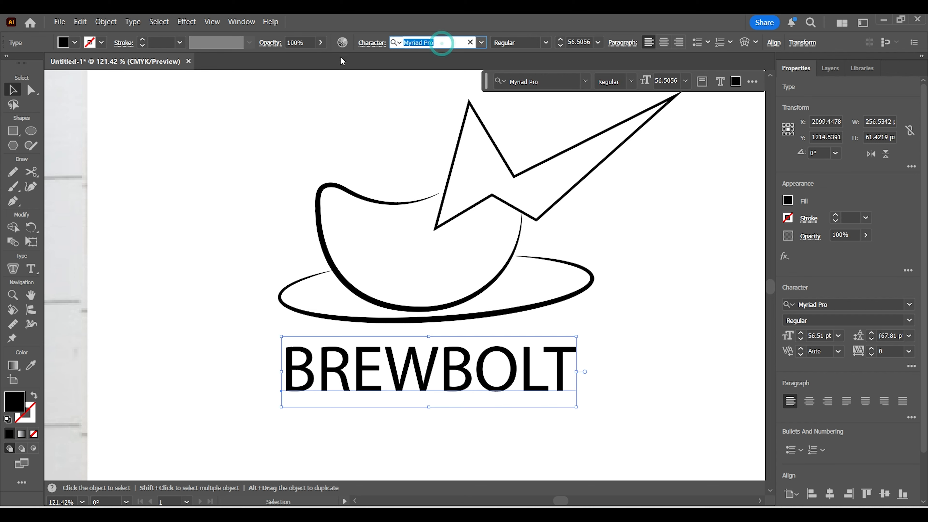
type("futura")
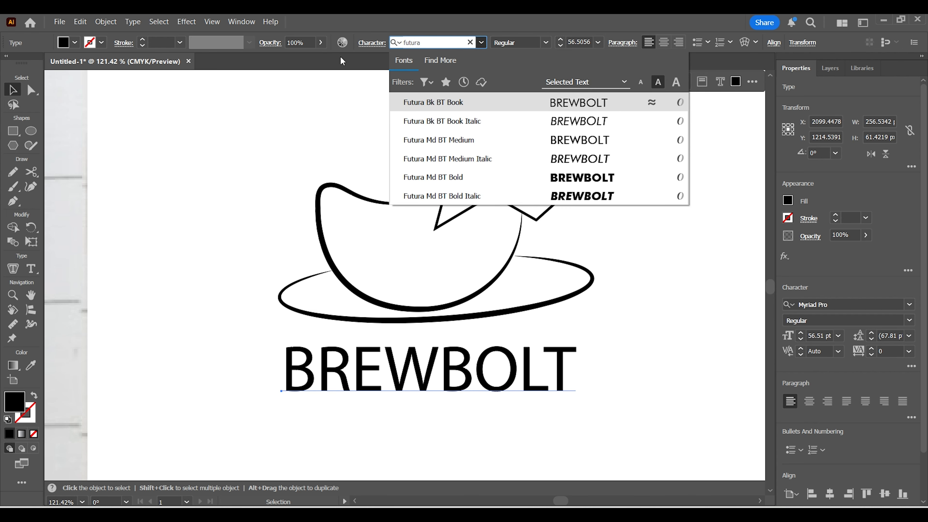
left_click(455, 179)
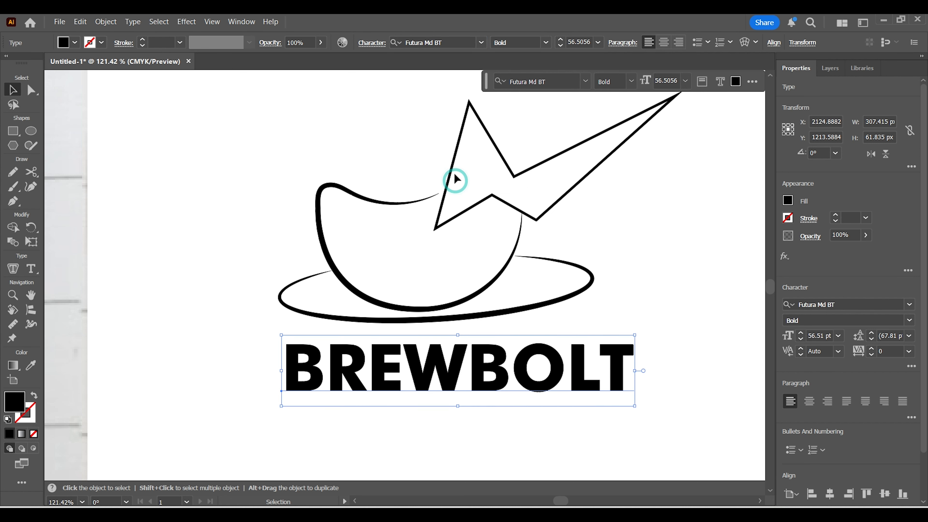
left_click(474, 452)
Move the BREWBOLT text closer beneath the saucer and scale it down to fit within the saucer's width
left_click_drag(454, 385, 427, 376)
left_click_drag(600, 328, 568, 334)
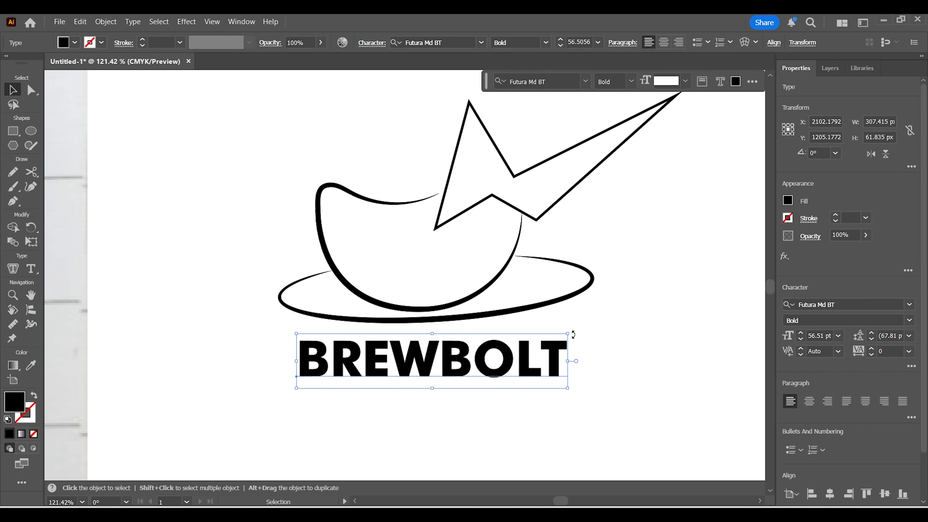
Set the BREWBOLT text's tracking to 50 and move the text slightly up and left so it sits centred beneath the saucer
left_click(376, 49)
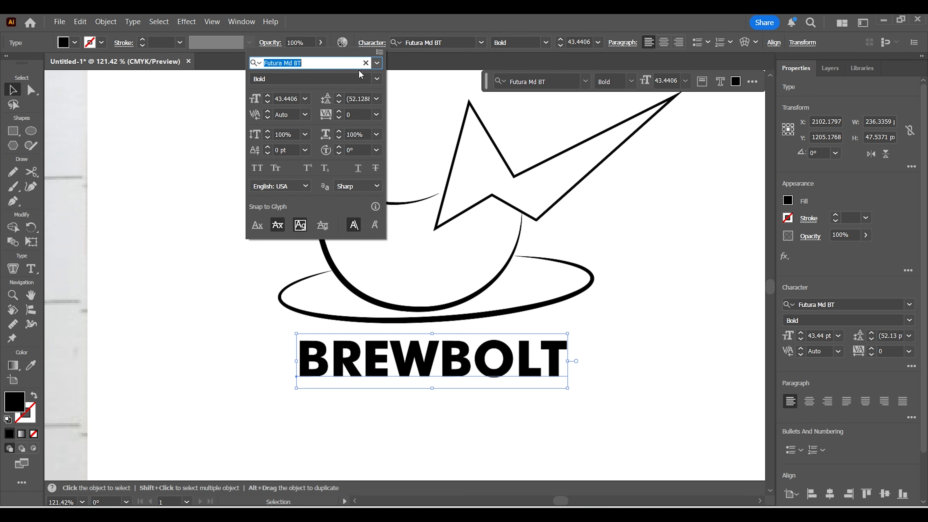
left_click_drag(340, 114, 340, 114)
left_click(339, 113)
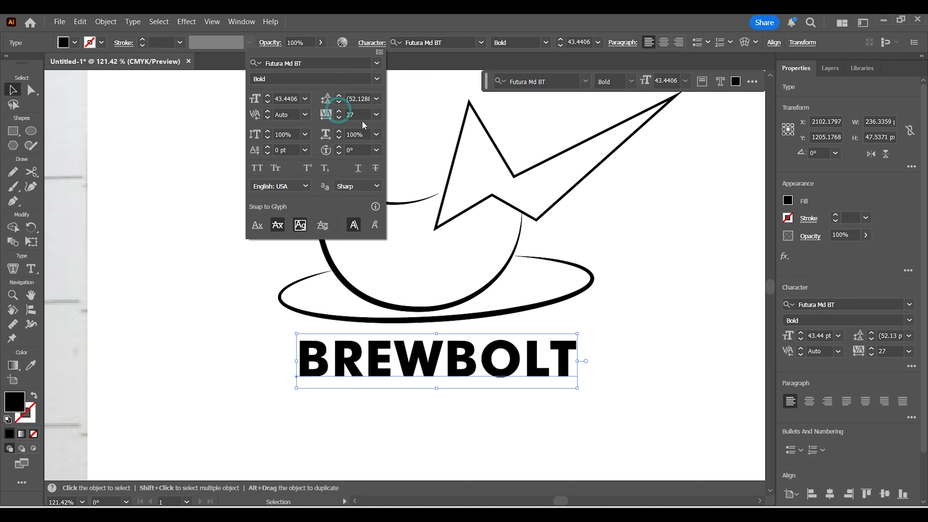
left_click(355, 115)
key("Return")
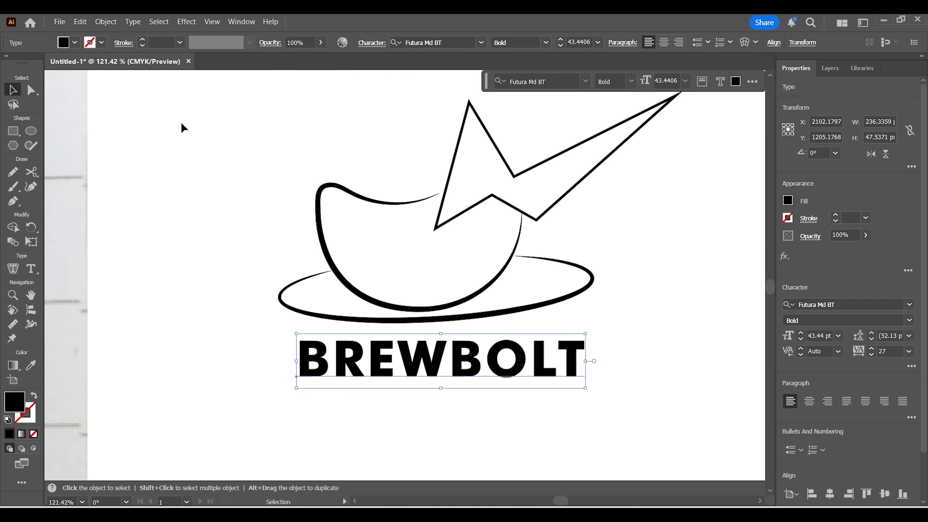
left_click(395, 417)
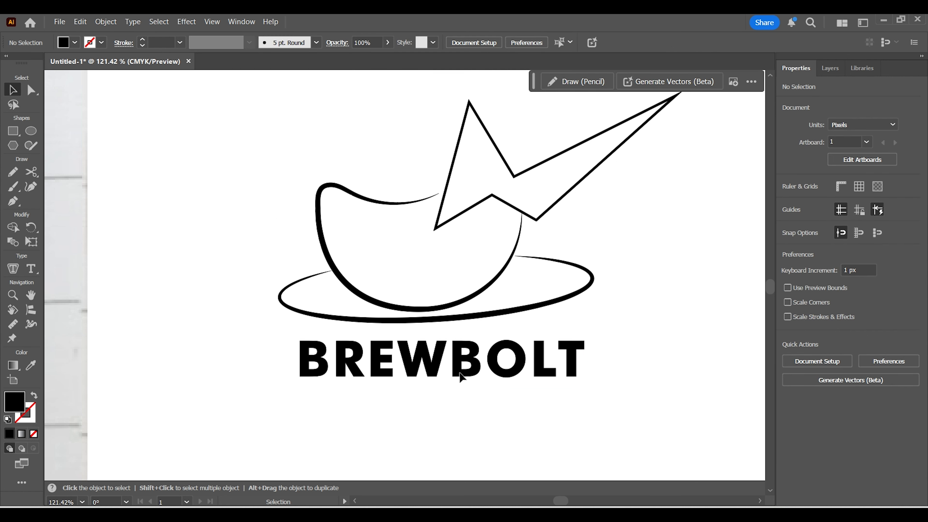
left_click_drag(460, 374, 453, 370)
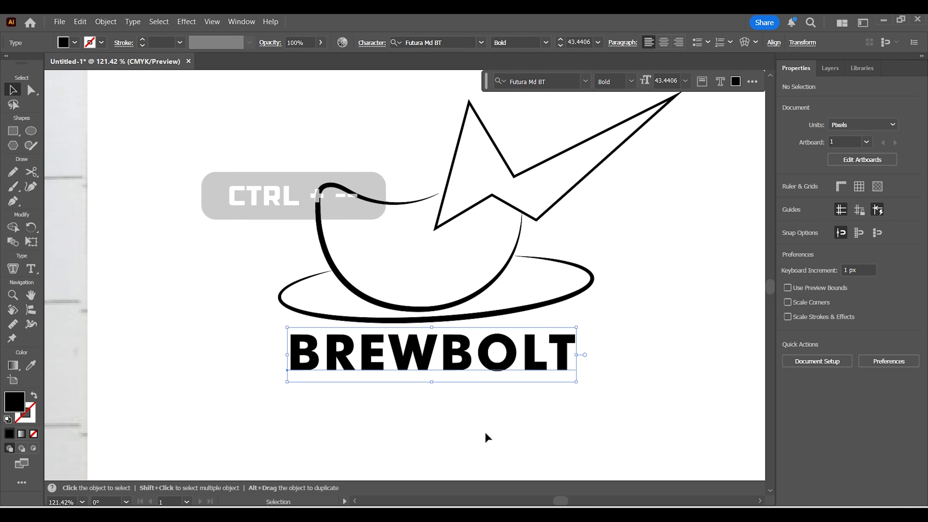
left_click(555, 417)
Delete the photo of the hand-drawn sketches from the artboard
key("ctrl+minus")
key("ctrl+minus")
key("ctrl+minus")
key("ctrl+minus")
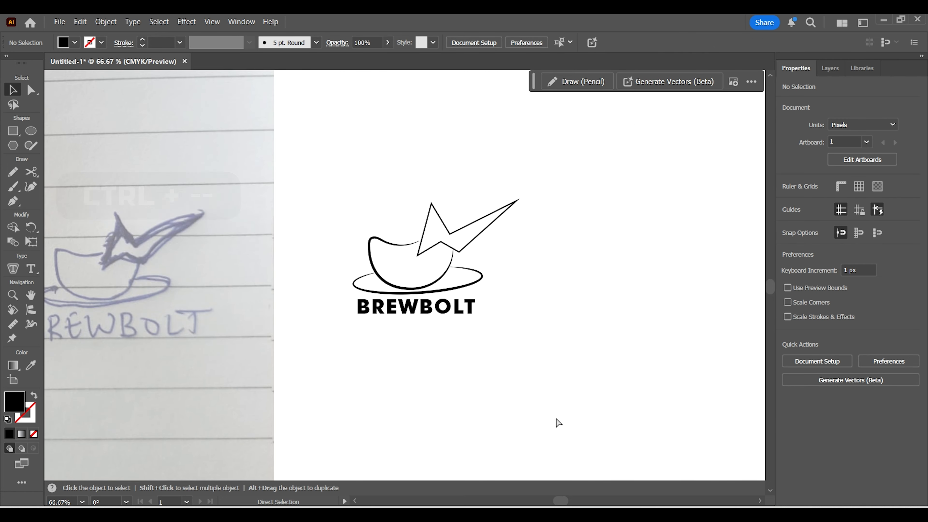
key("ctrl+minus")
key("ctrl+minus")
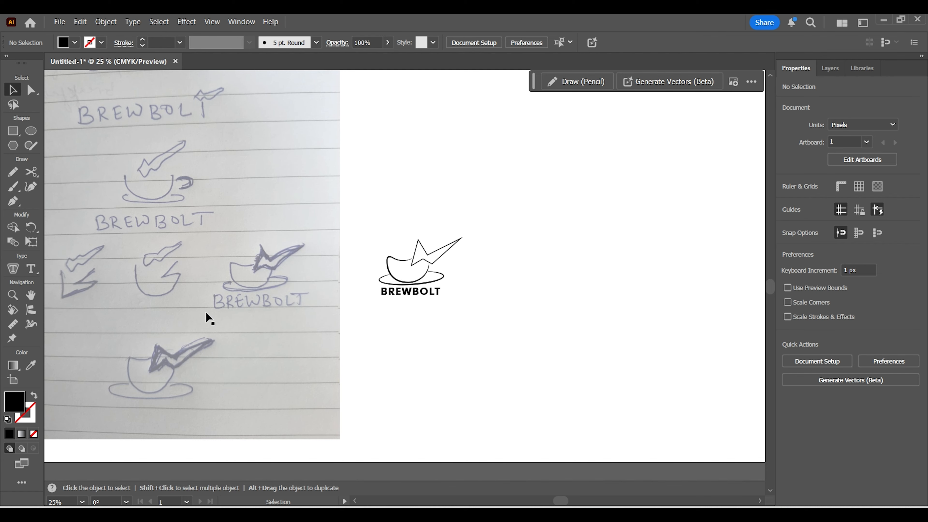
left_click(274, 312)
key("Delete")
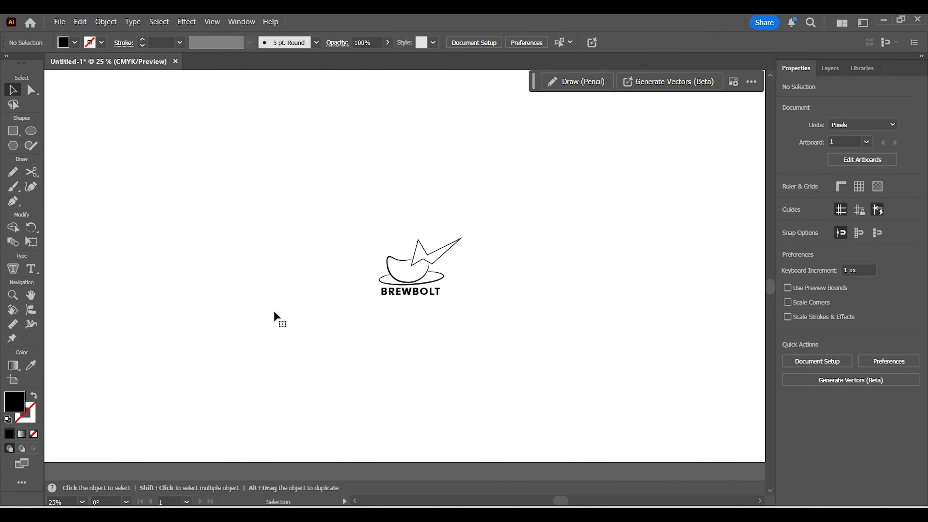
Scale the complete logo, artwork and wordmark together, up to about 1930 px wide
left_click_drag(330, 211, 523, 357)
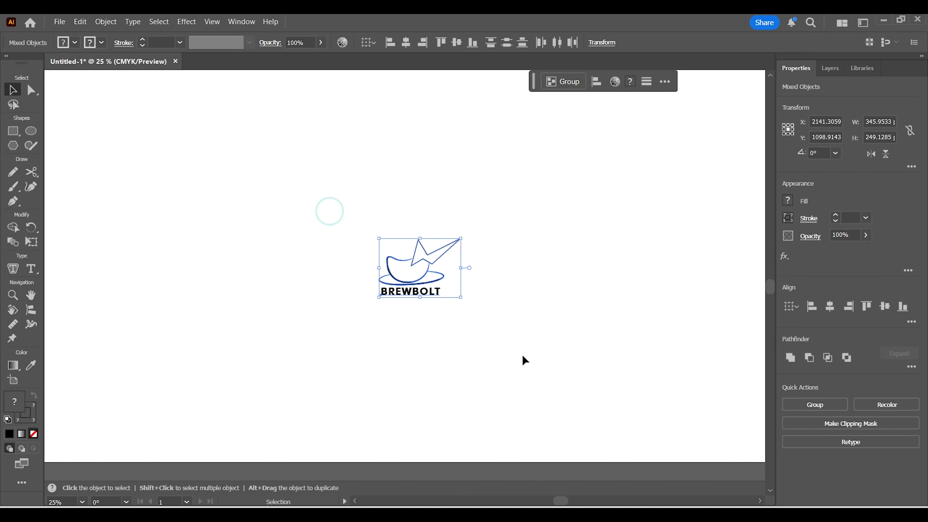
left_click_drag(462, 297, 650, 470)
left_click(709, 324)
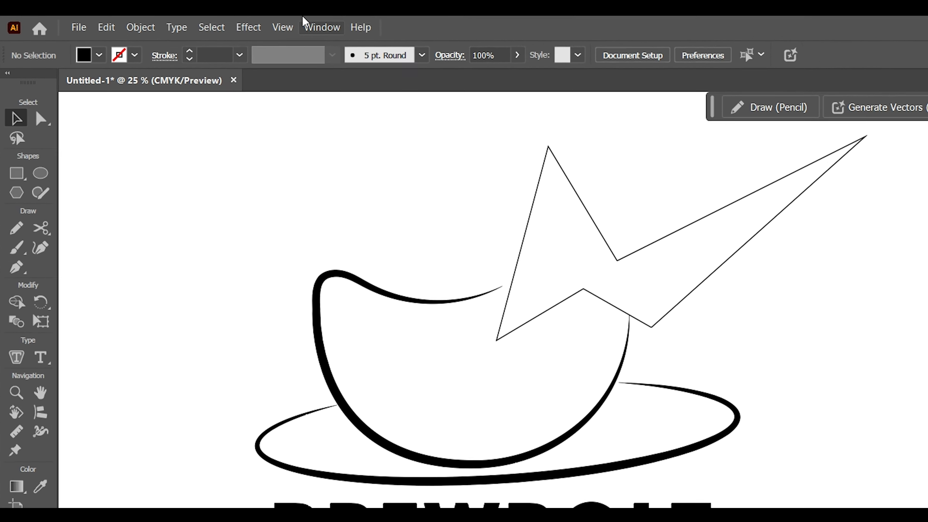
Show the rulers and place vertical guides at the saucer's left and right edges
left_click(211, 21)
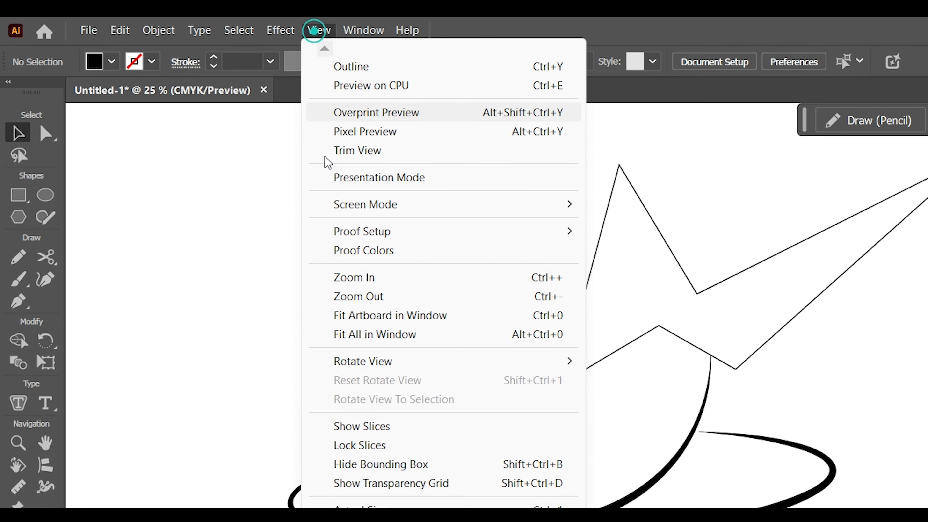
mouse_move(352, 472)
left_click(652, 461)
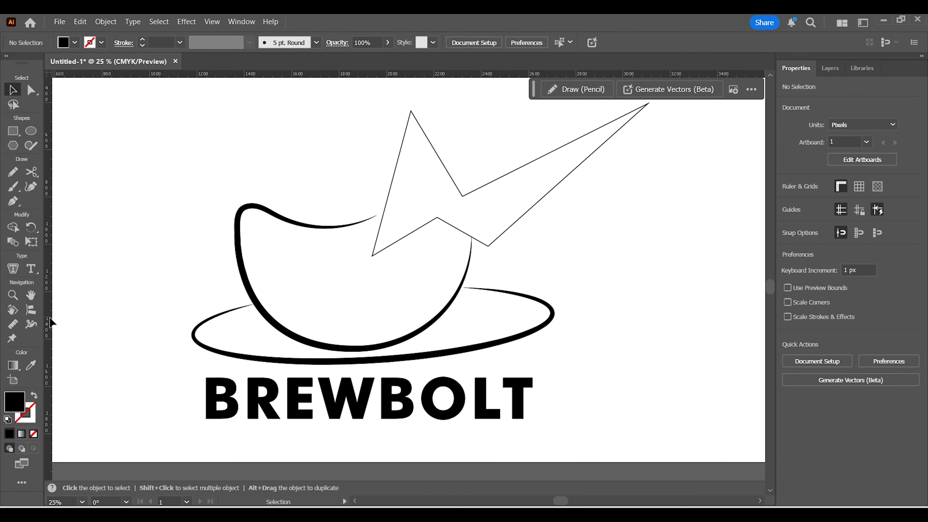
left_click_drag(52, 322, 192, 328)
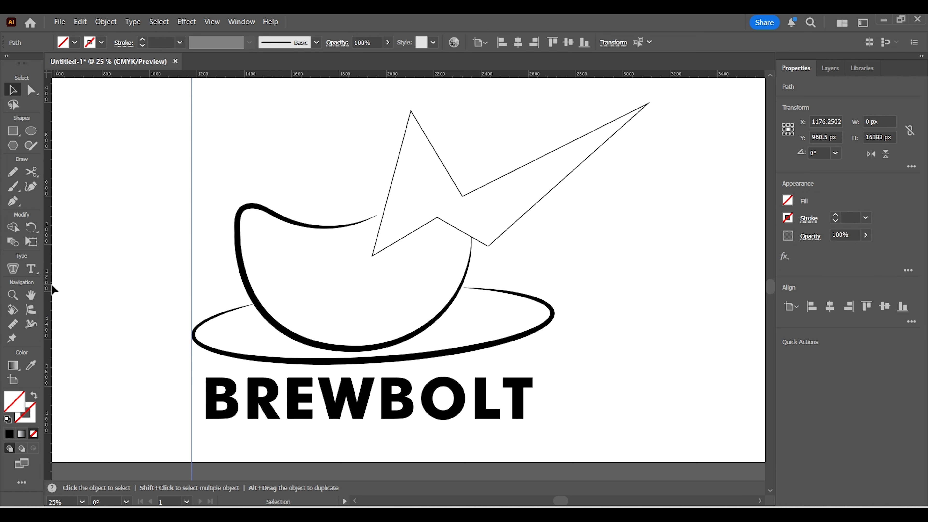
left_click_drag(53, 291, 554, 305)
Fit the BREWBOLT text between the two guides at about 267.5 pt and replace it with a copy placed slightly lower beneath the saucer
left_click_drag(223, 409, 214, 390)
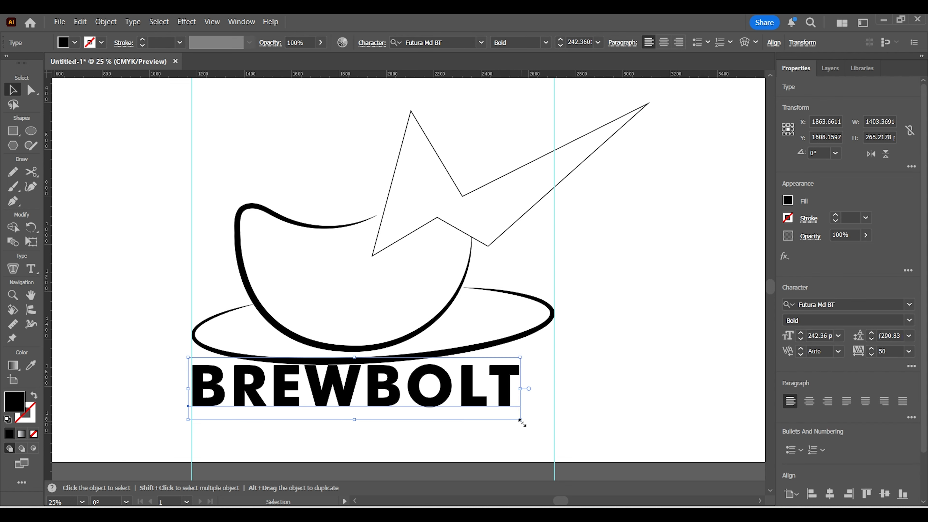
left_click_drag(521, 420, 554, 427)
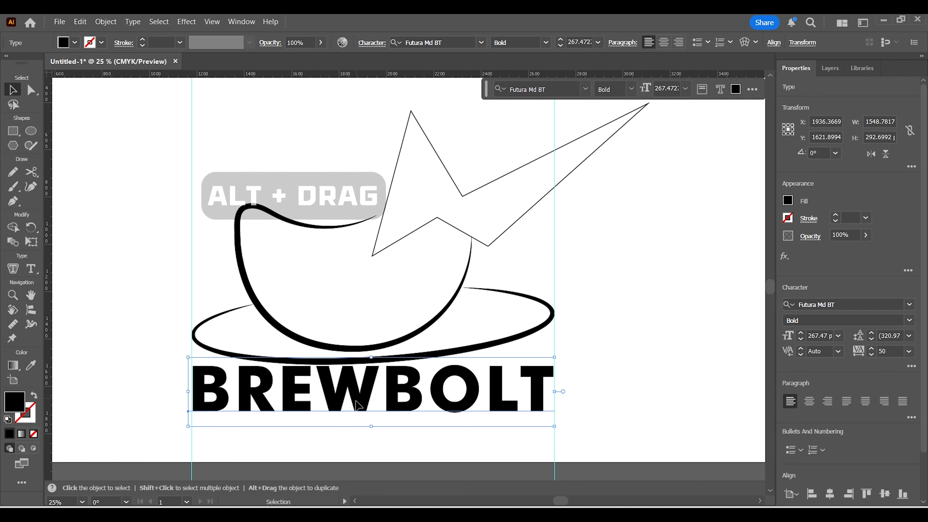
mouse_move(358, 402)
left_mouse_down()
mouse_move(357, 454)
mouse_move(357, 417)
left_mouse_up()
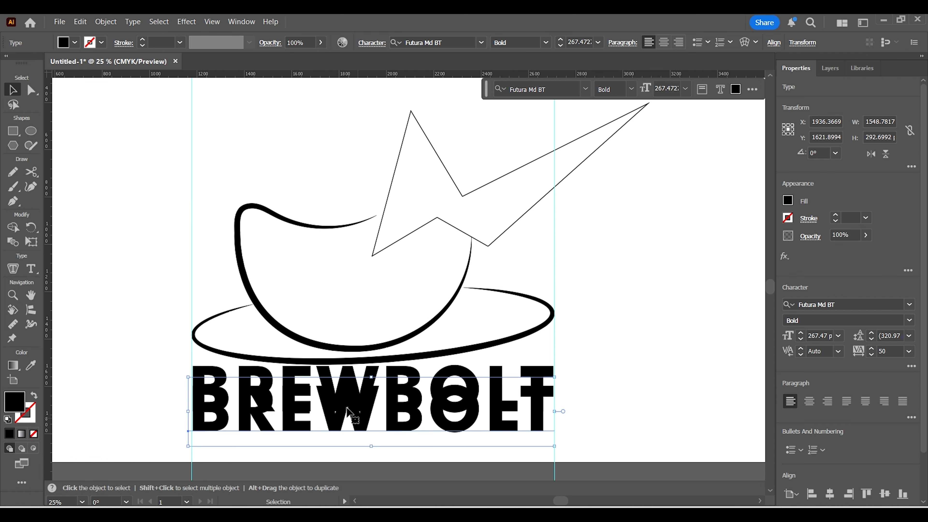
left_click(303, 371)
key("Delete")
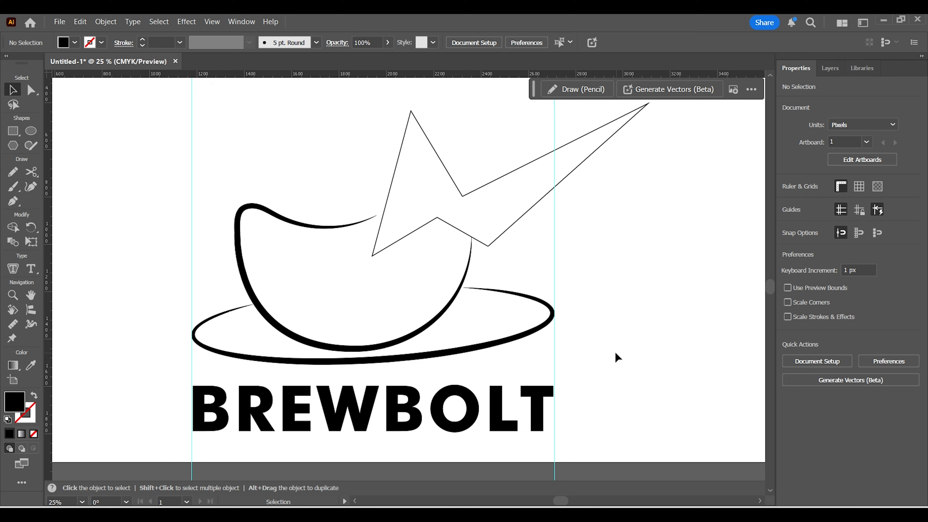
Enlarge the BREWBOLT text to about 268.4 pt so the final T meets the right guide exactly
key("z")
left_click_drag(525, 407, 631, 460)
left_click(13, 89)
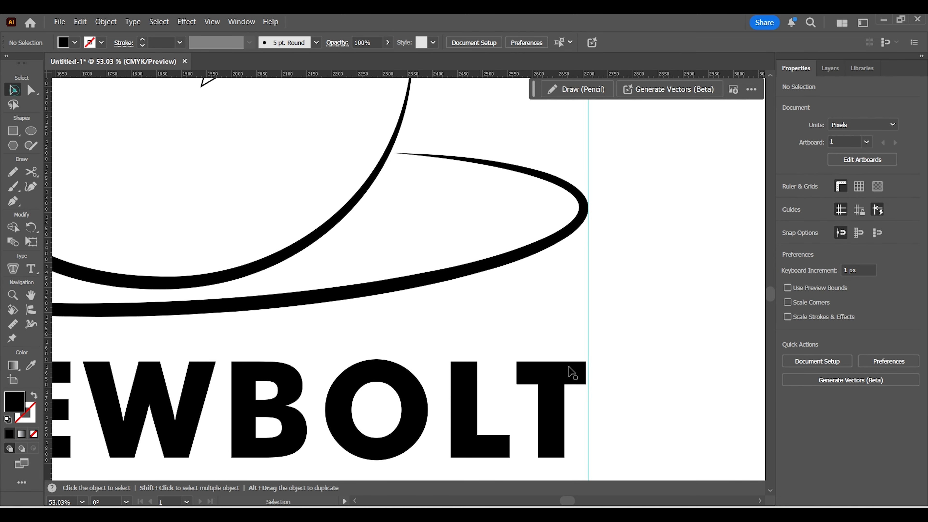
left_click(584, 369)
left_click_drag(589, 343, 592, 341)
left_click(636, 377)
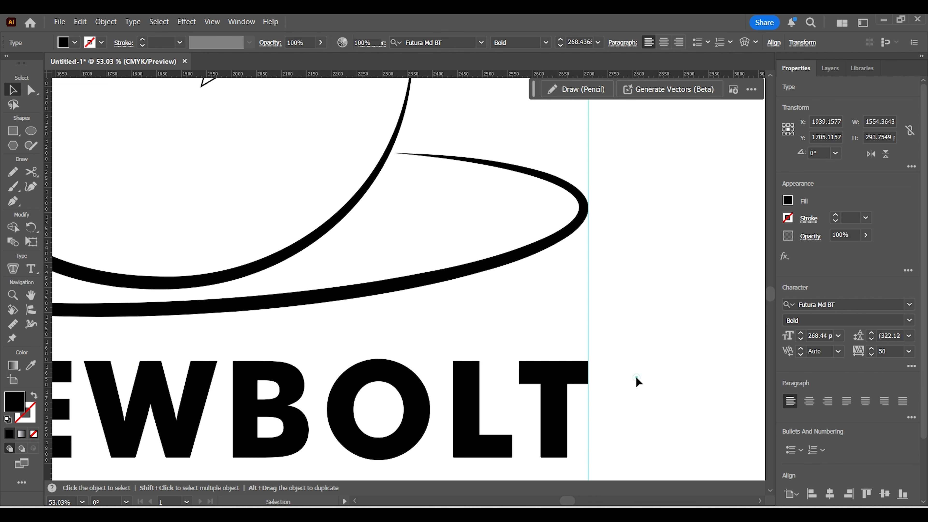
Delete both vertical guides
key("ctrl+minus")
key("ctrl+minus")
key("ctrl+minus")
key("ctrl+minus")
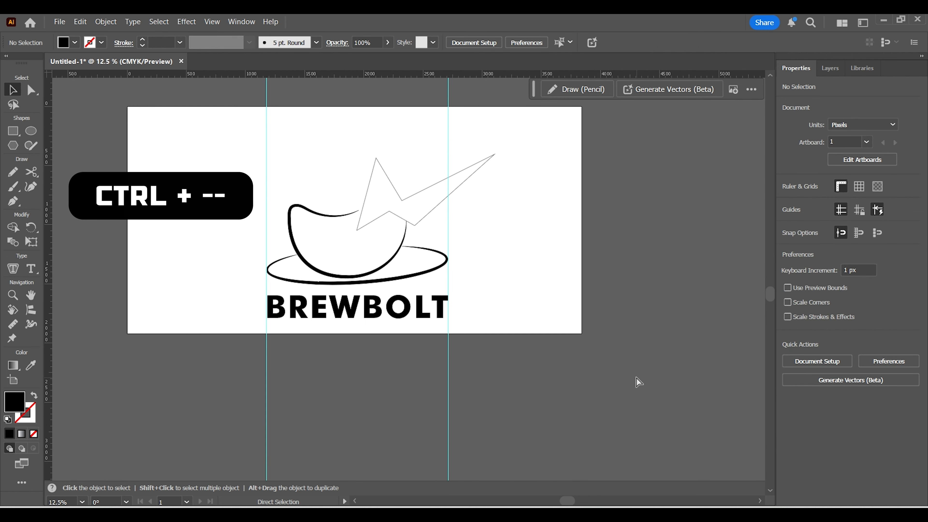
left_click_drag(224, 434, 173, 451)
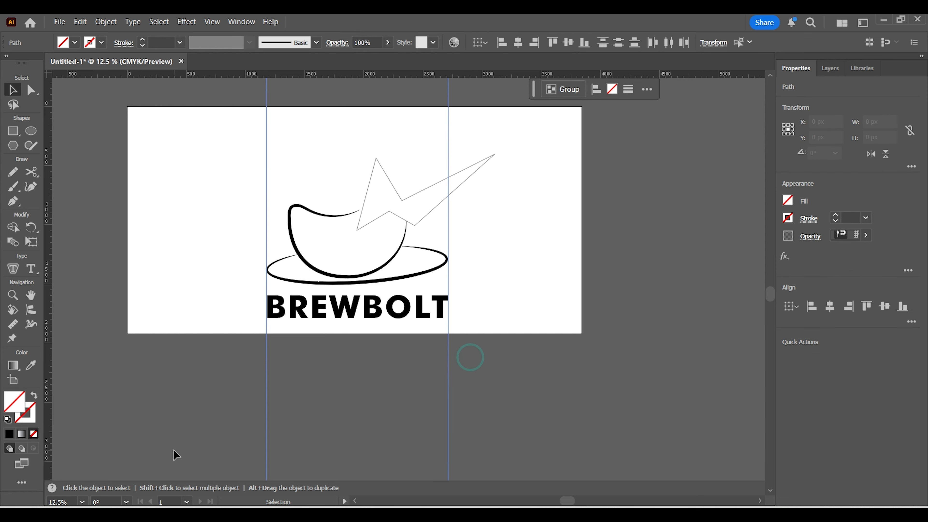
key("Delete")
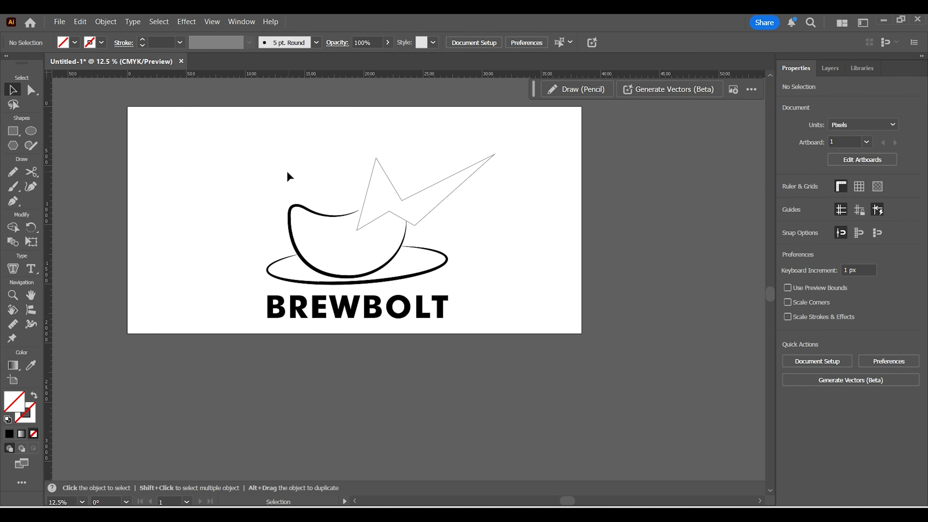
Move the complete logo slightly up and left to balance it on the artboard
left_click_drag(248, 149, 526, 333)
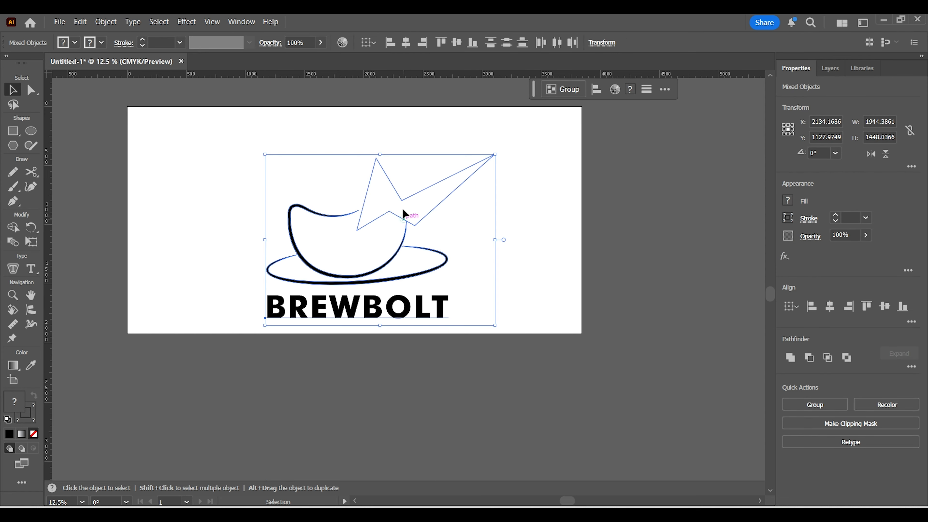
left_click_drag(403, 212, 432, 173)
left_click(499, 301)
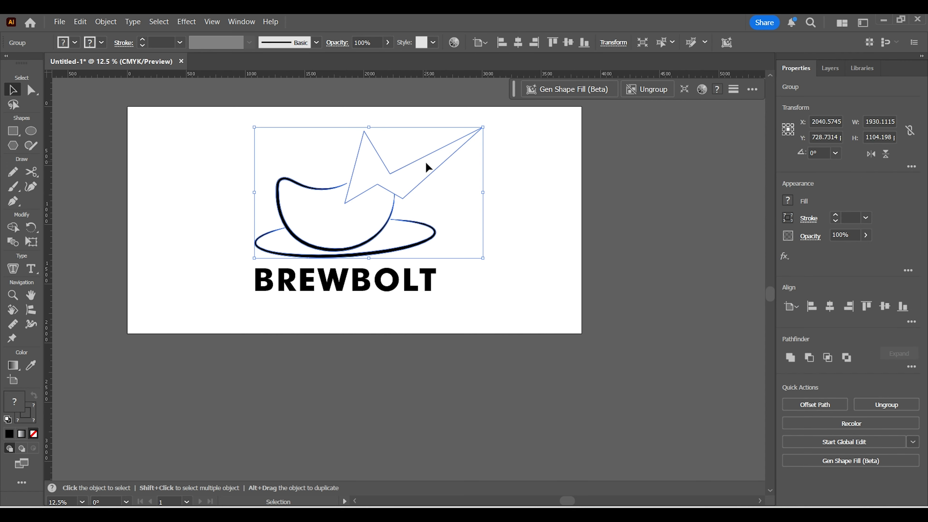
Isolate the artwork group, set the lightning bolt's stroke weight to 5 pt, and leave isolation mode
double_click(389, 171)
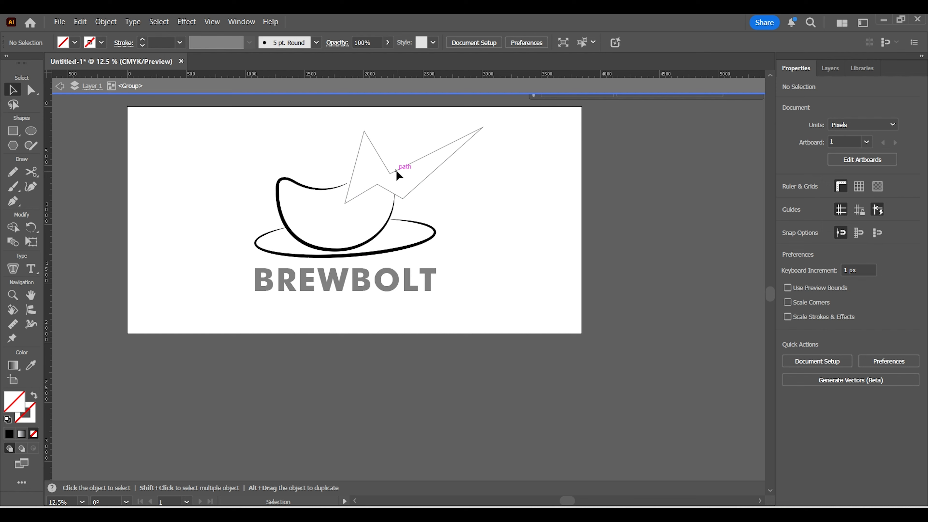
left_click(396, 170)
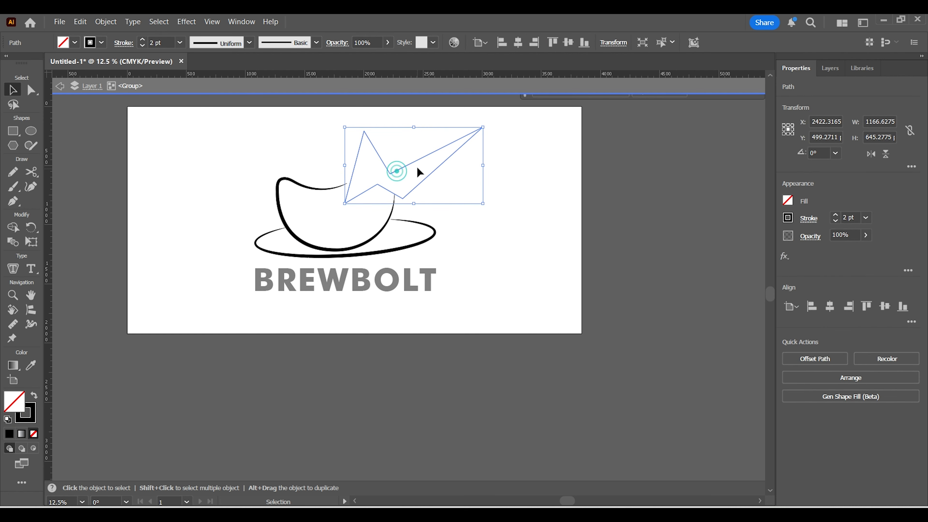
left_click(143, 40)
left_click(143, 39)
left_click(144, 39)
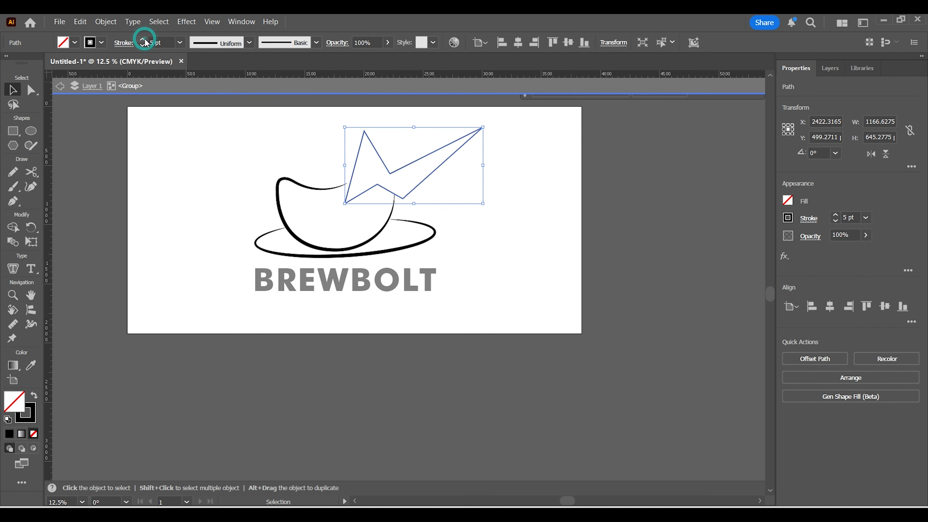
left_click(187, 159)
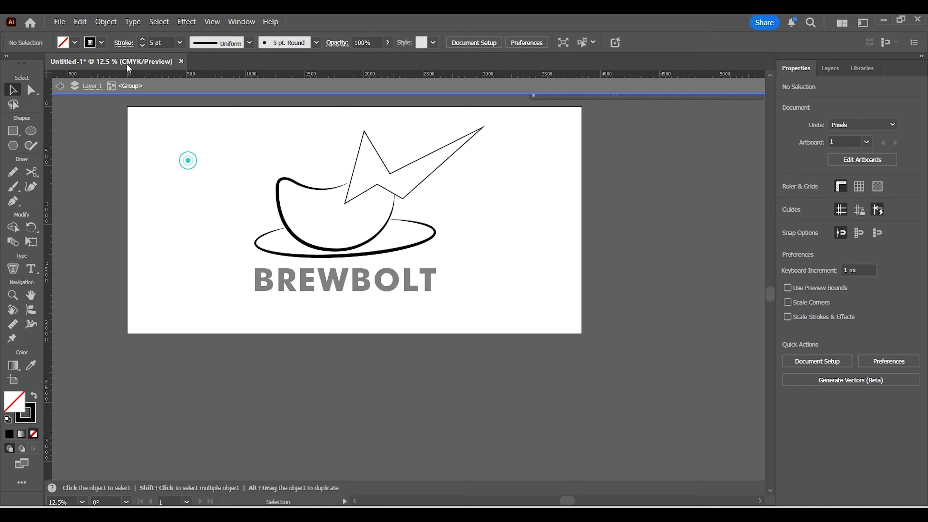
left_click(57, 86)
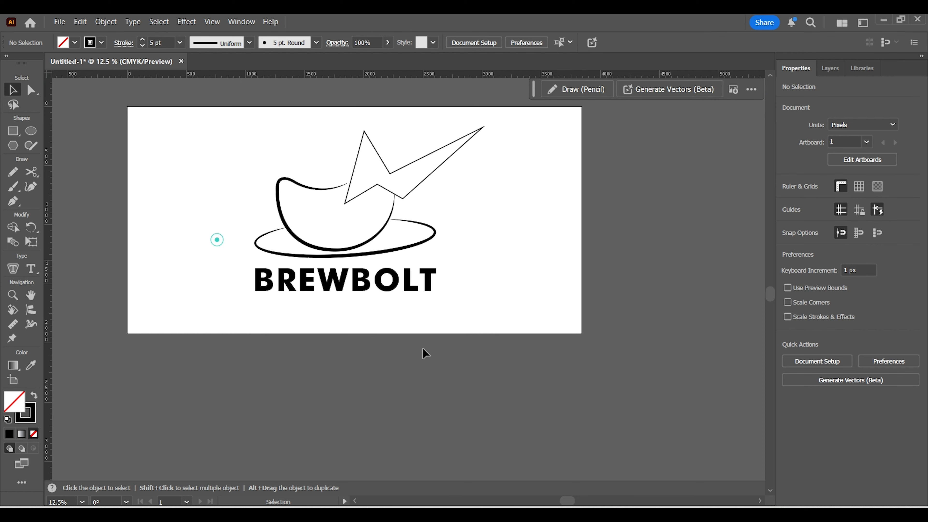
key("ctrl+equal")
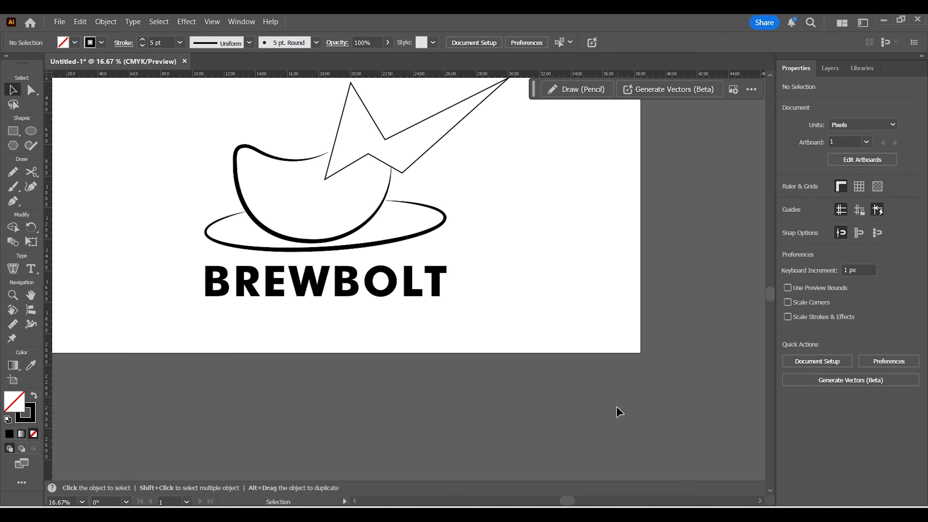
key("ctrl+0")
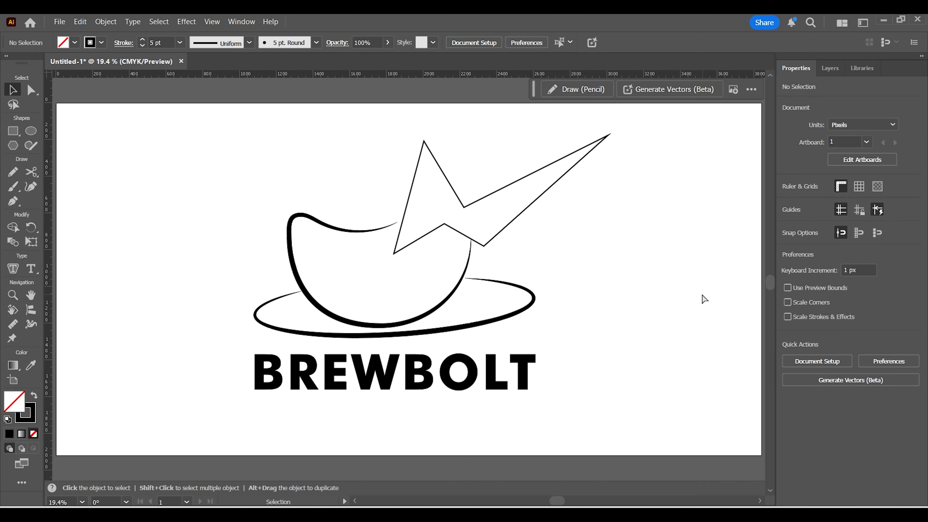
key("ctrl+equal")
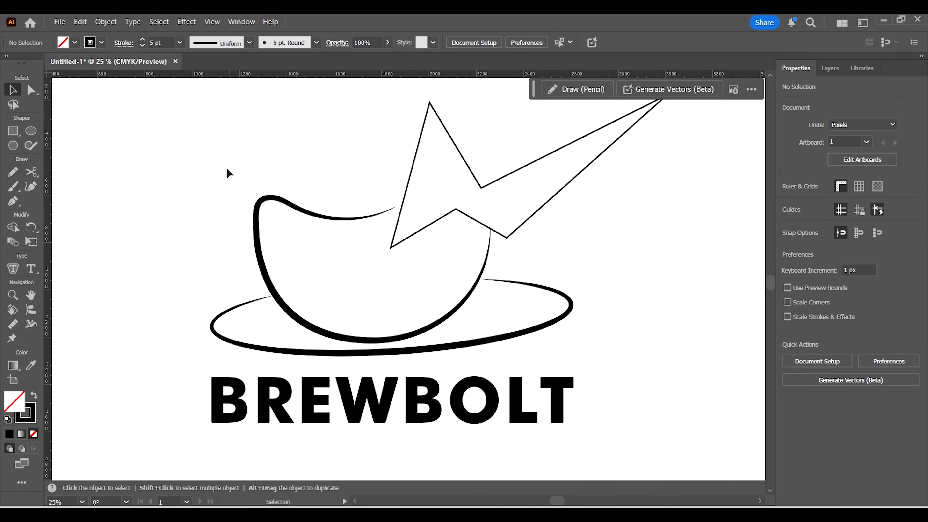
left_click_drag(170, 150, 630, 444)
left_click(684, 430)
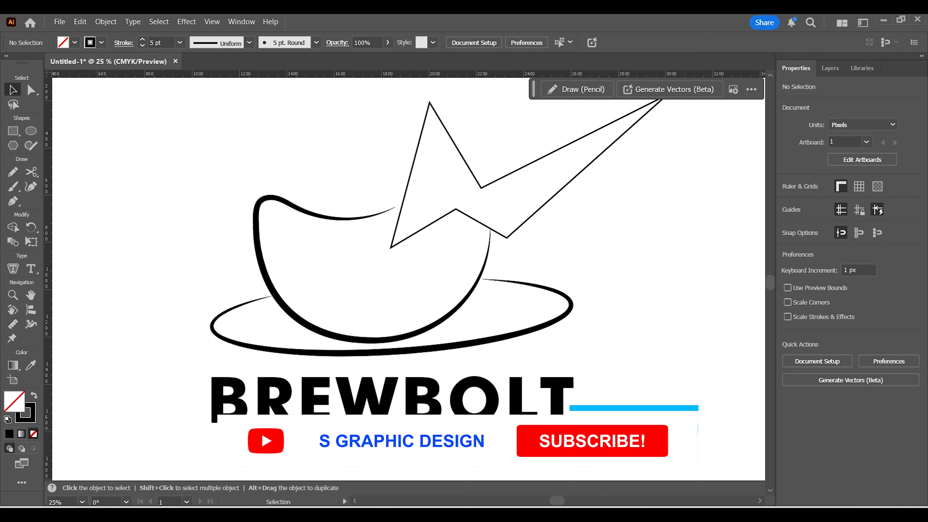